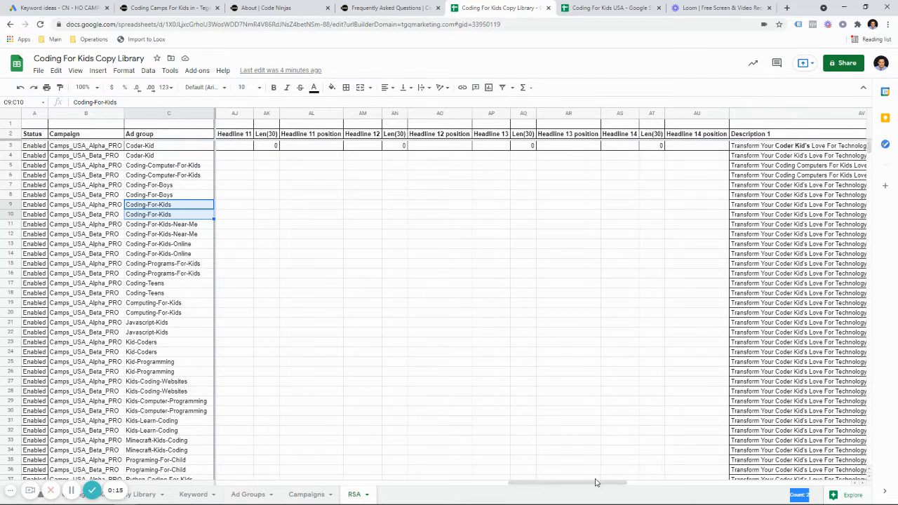
# - Switch to the Code Ninjas camps page and copy the phrase "GAIN NEW TECH SKILLS"
pyautogui.moveTo(594, 486); pyautogui.dragTo(607, 432)
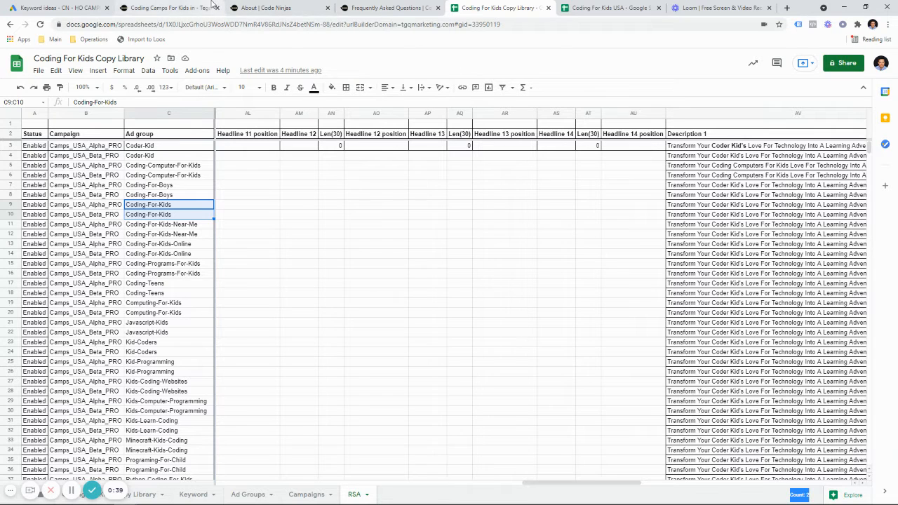
pyautogui.click(209, 7)
pyautogui.click(576, 282)
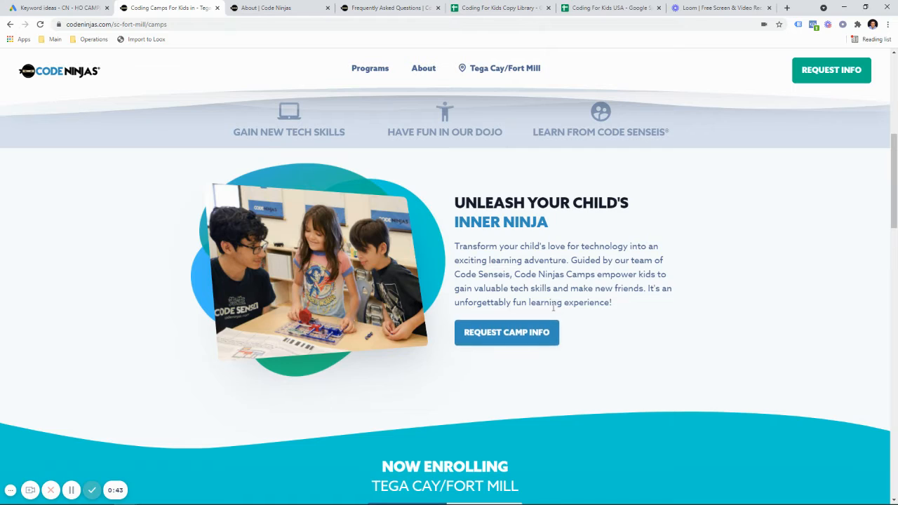
pyautogui.scroll(3, 433, 392)
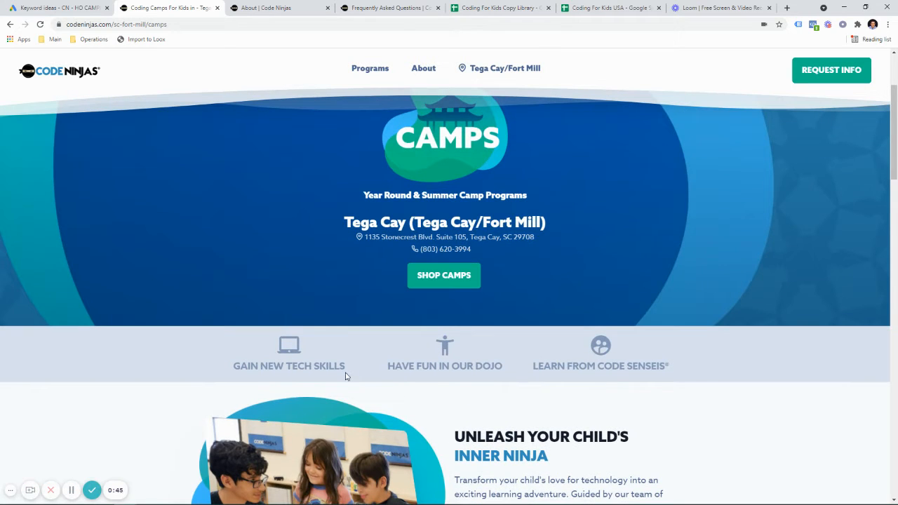
pyautogui.moveTo(345, 369); pyautogui.dragTo(227, 370)
pyautogui.hotkey('ctrl', 'c')
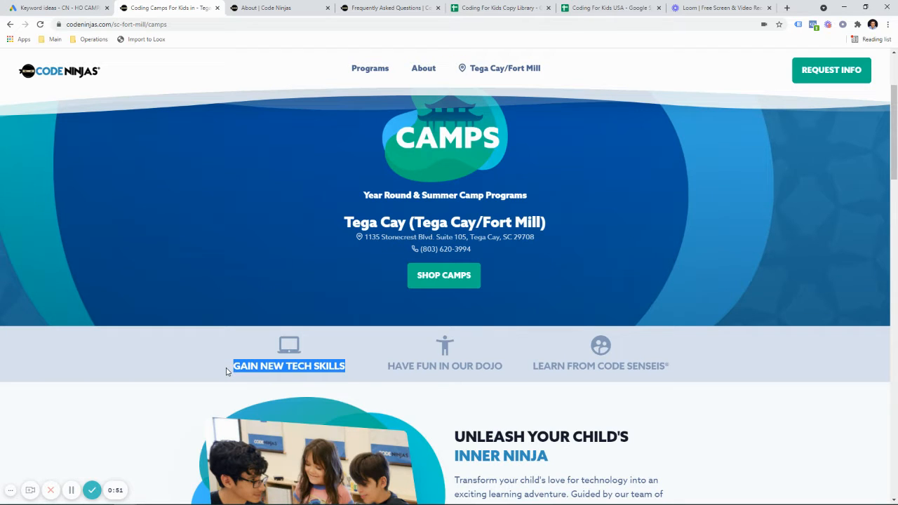
# - In the Coding For Kids Copy Library sheet, paste the copied phrase into Headline 14 of the first Coder-Kid row, cell AS3
pyautogui.click(497, 7)
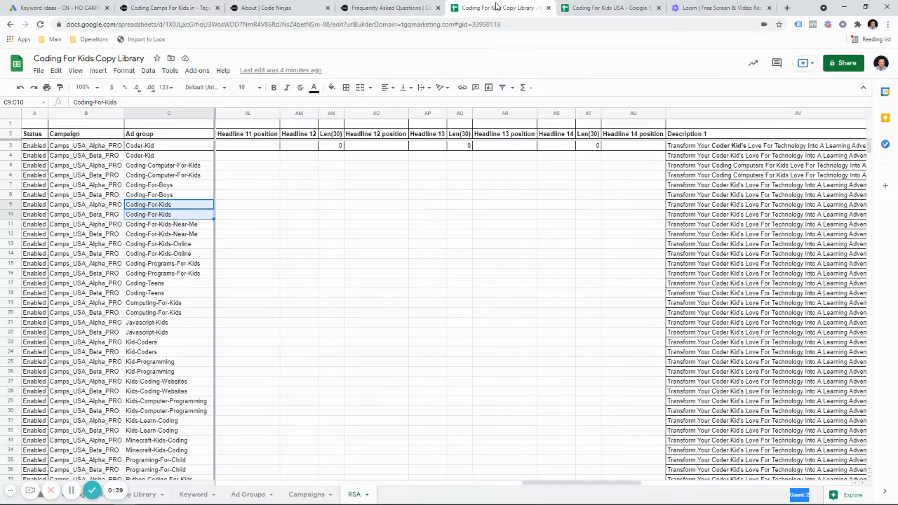
pyautogui.click(560, 147)
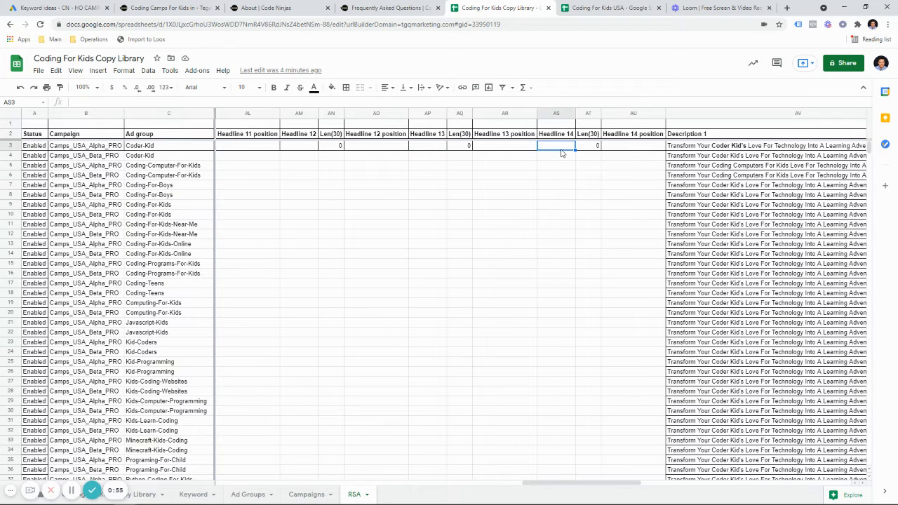
pyautogui.hotkey('ctrl', 'v')
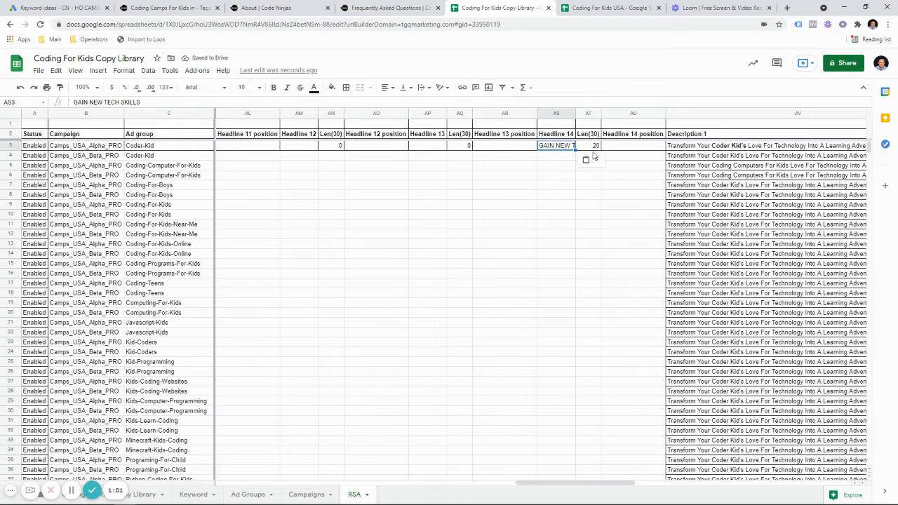
# - Insert a column before "Headline 14 position" and title it "Proper" in row 2
pyautogui.click(608, 113)
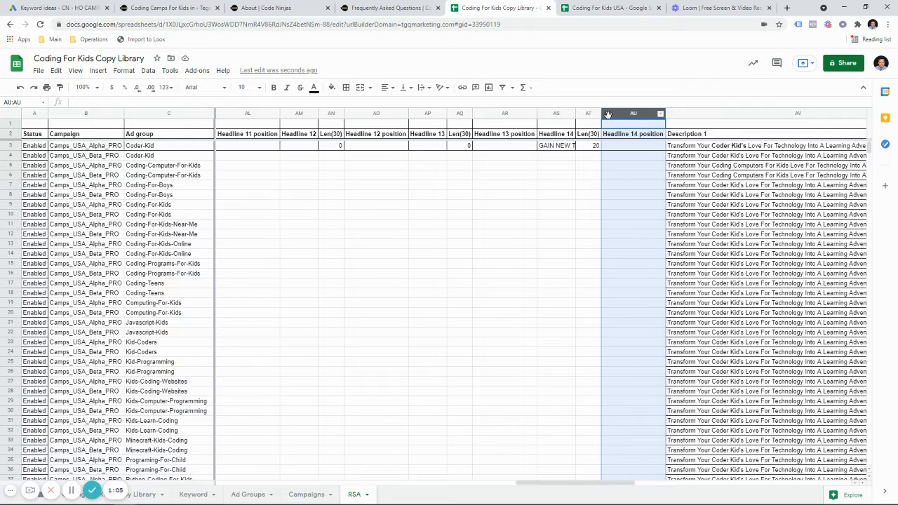
pyautogui.hotkey('ctrl', 'alt', '=')
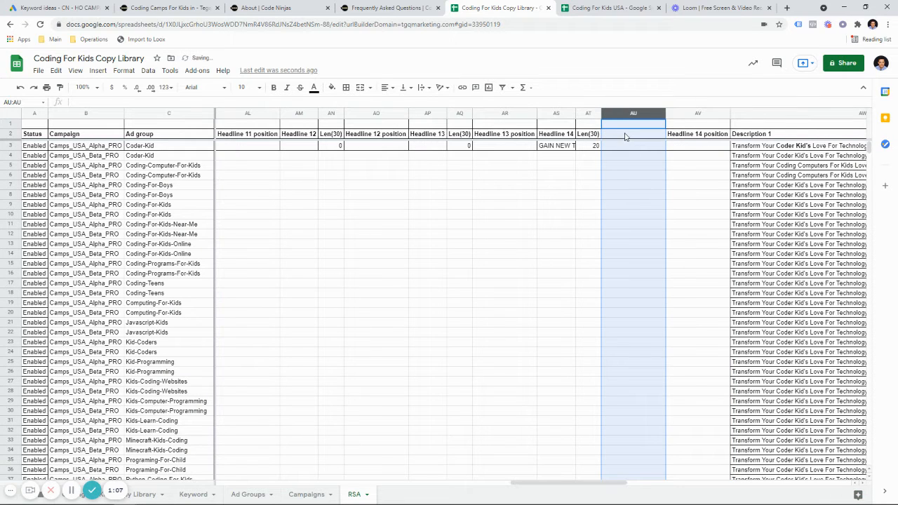
pyautogui.click(627, 137)
pyautogui.write('Pr')
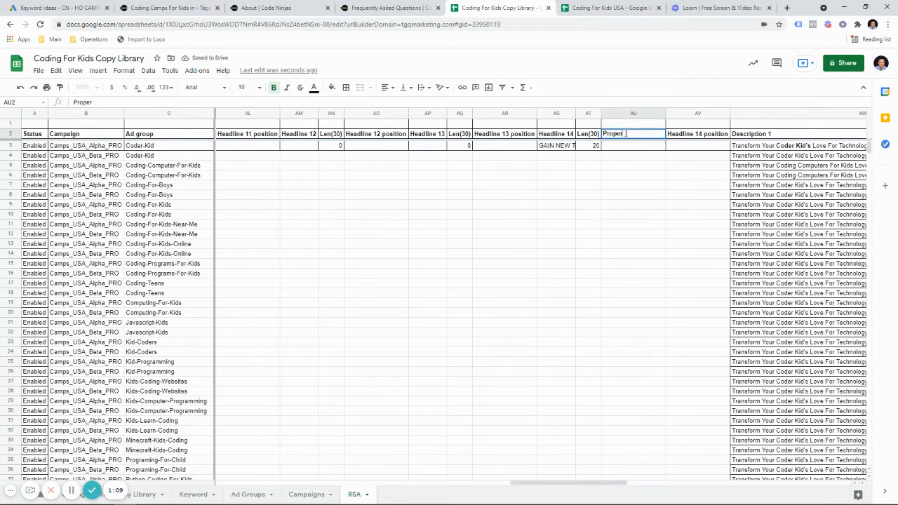
pyautogui.write('oper')
# - Enter a PROPER formula in AU3 that converts the Headline 14 text, using a fixed reference to AS3
pyautogui.click(634, 146)
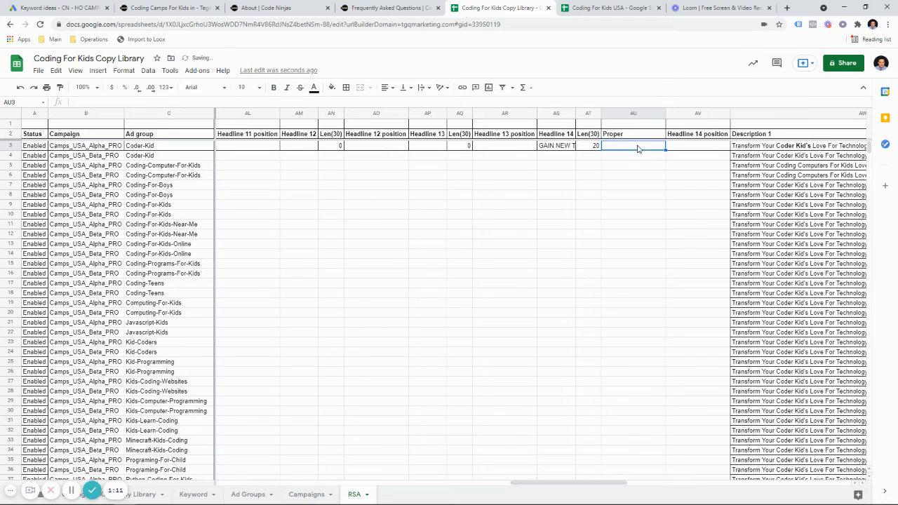
pyautogui.write('=prop')
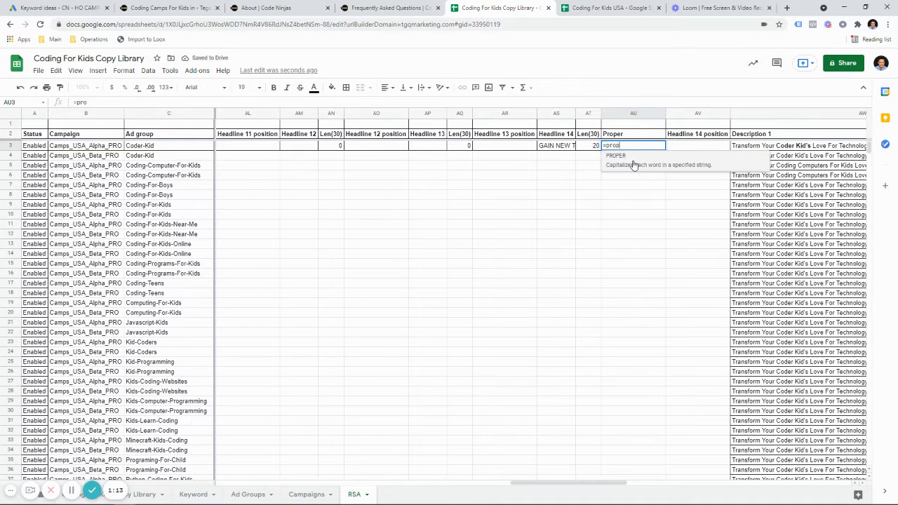
pyautogui.click(639, 166)
pyautogui.click(567, 149)
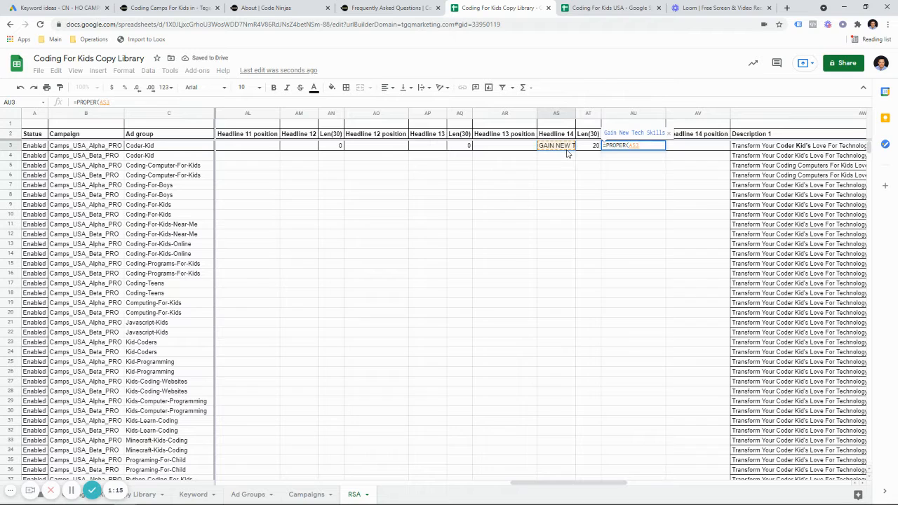
pyautogui.press('F4')
pyautogui.press('Return')
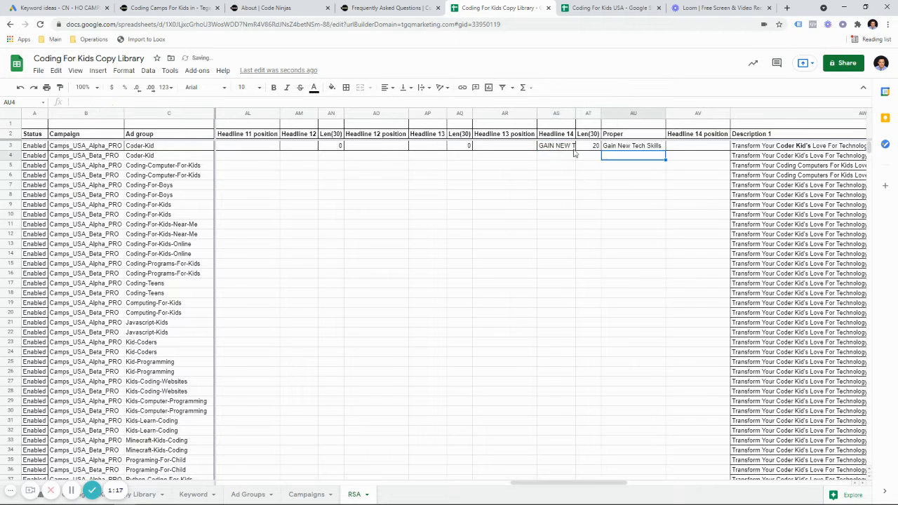
# - Replace the all-caps Headline 14 text in AS3 with the formula's plain value, "Gain New Tech Skills"
pyautogui.click(613, 150)
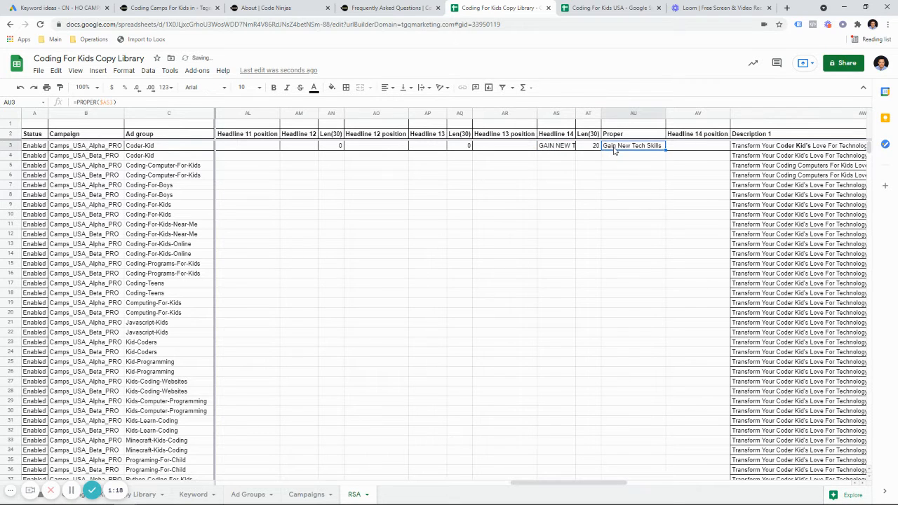
pyautogui.click(549, 148)
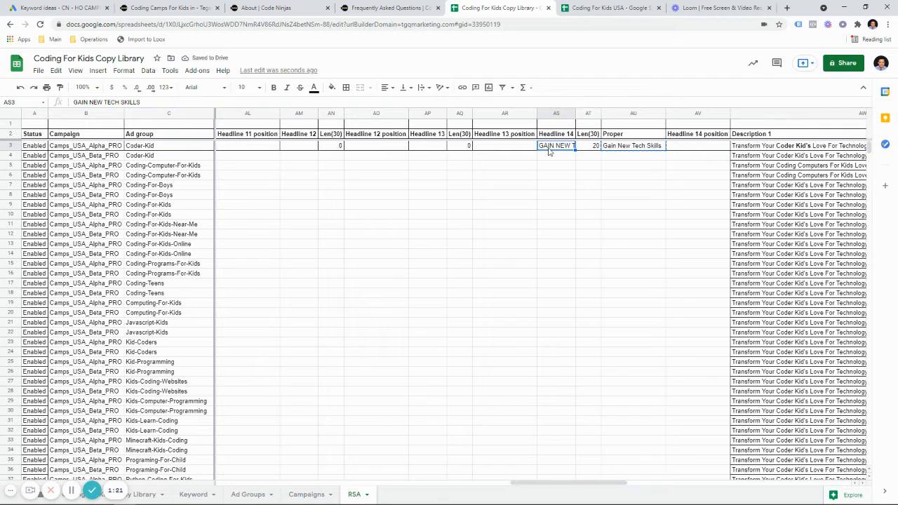
pyautogui.write('Gain New Tech Skills')
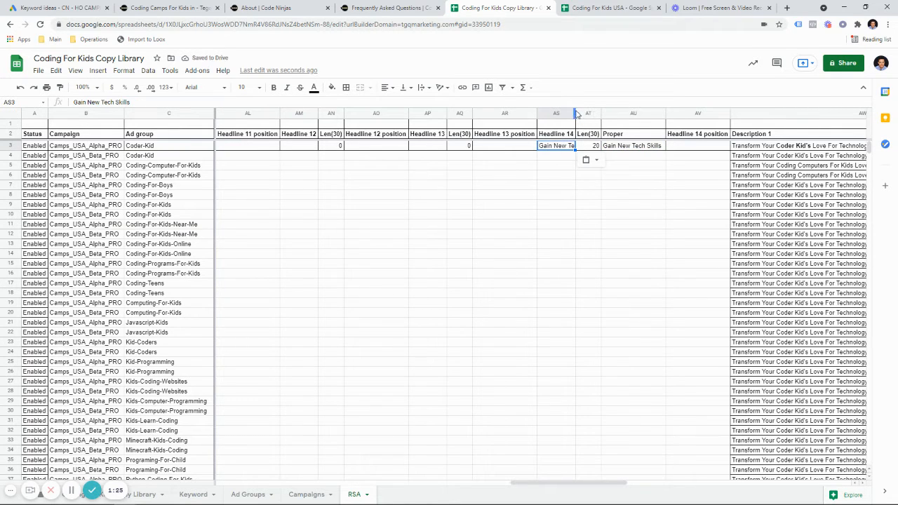
# - Fit the Headline 14 column width to its content and fill "Gain New Tech Skills" down through row 48
pyautogui.doubleClick(574, 111)
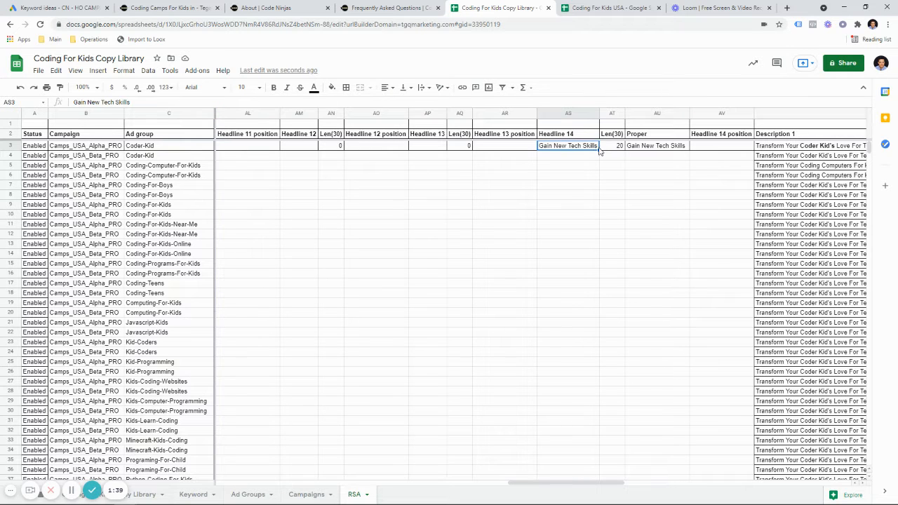
pyautogui.moveTo(598, 149); pyautogui.dragTo(591, 384)
pyautogui.scroll(5, 583, 281)
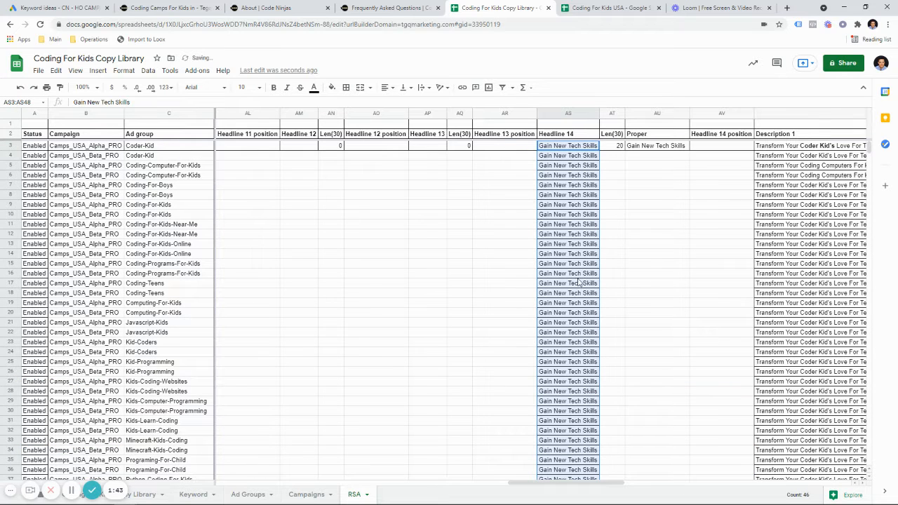
# - Return to the Code Ninjas camps page and copy the phrase "HAVE FUN IN OUR DOJO"
pyautogui.click(408, 18)
pyautogui.click(295, 7)
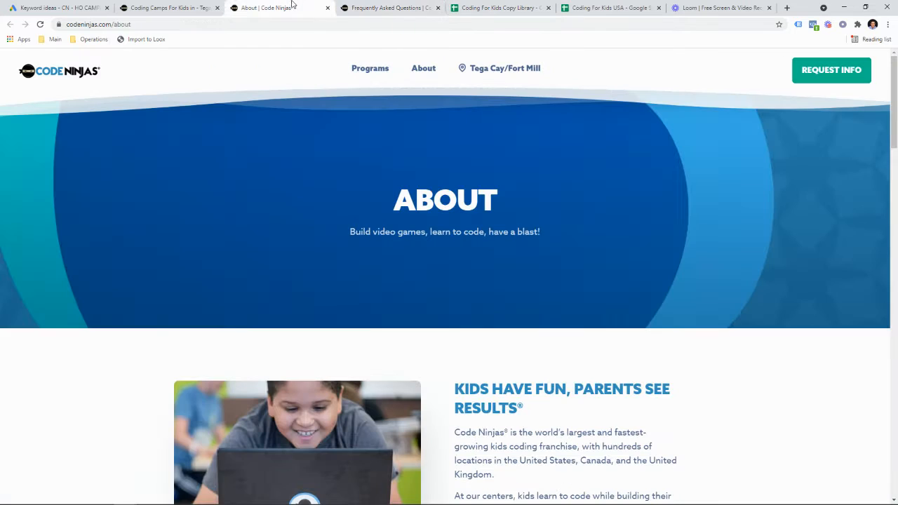
pyautogui.click(168, 7)
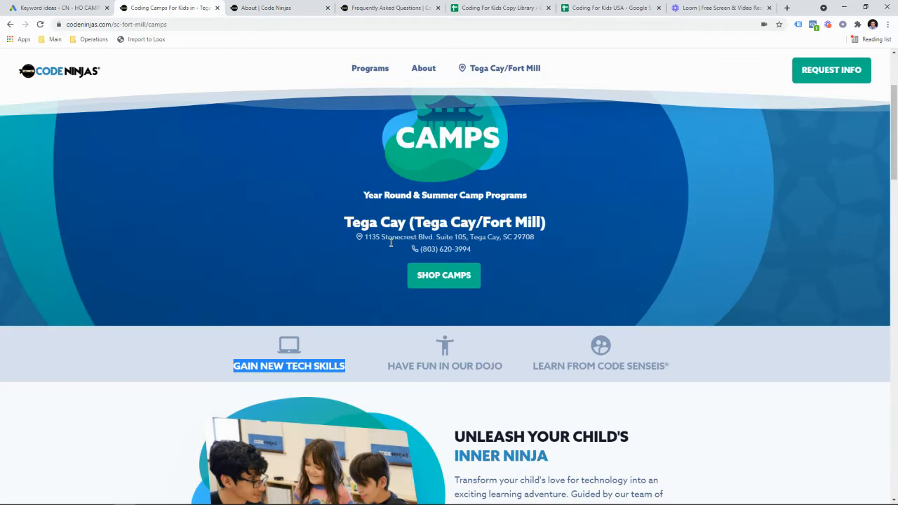
pyautogui.scroll(-2, 541, 240)
pyautogui.moveTo(506, 229); pyautogui.dragTo(390, 225)
pyautogui.hotkey('ctrl', 'c')
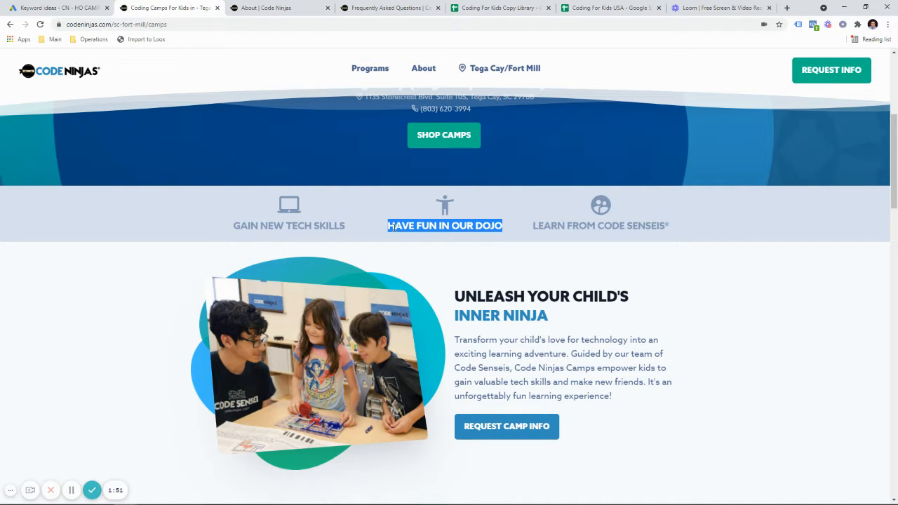
# - Paste the copied phrase without its web formatting into Headline 13 of the copy library sheet, cell AP3
pyautogui.click(512, 12)
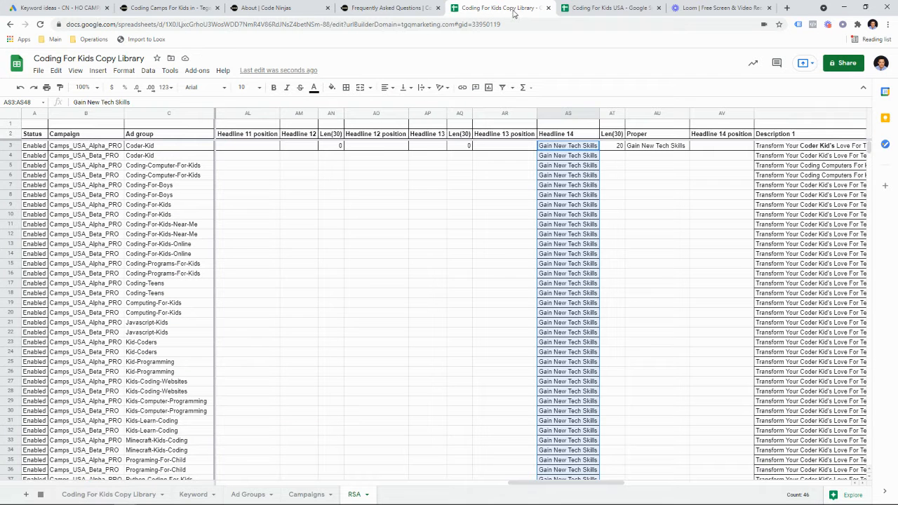
pyautogui.click(429, 148)
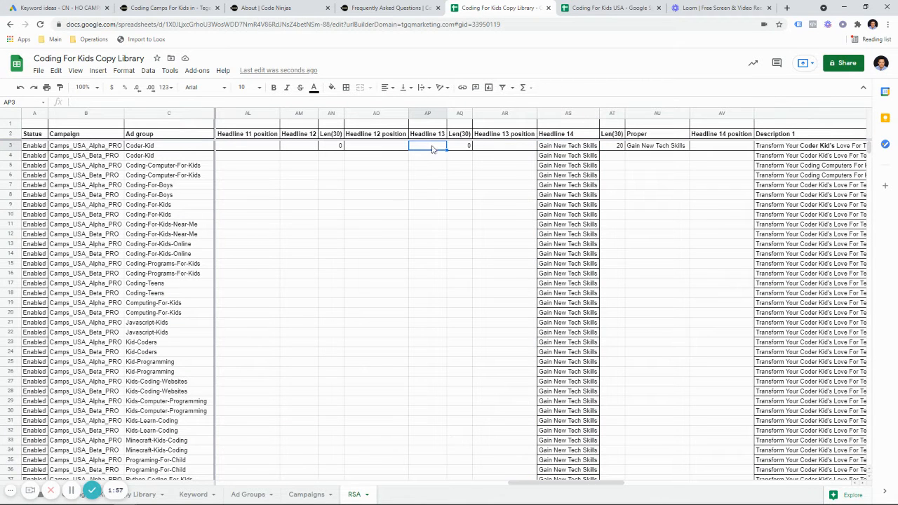
pyautogui.hotkey('ctrl', 'v')
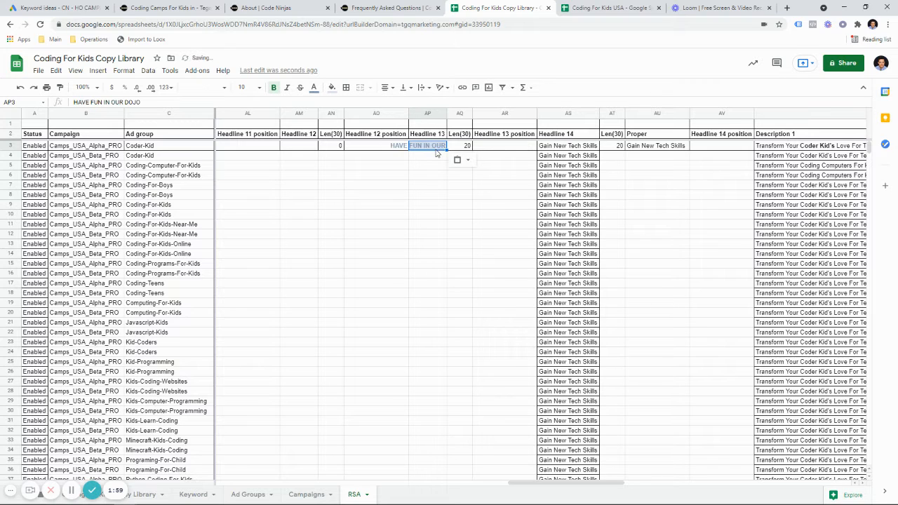
pyautogui.hotkey('ctrl', 'z')
pyautogui.hotkey('ctrl', 'shift', 'v')
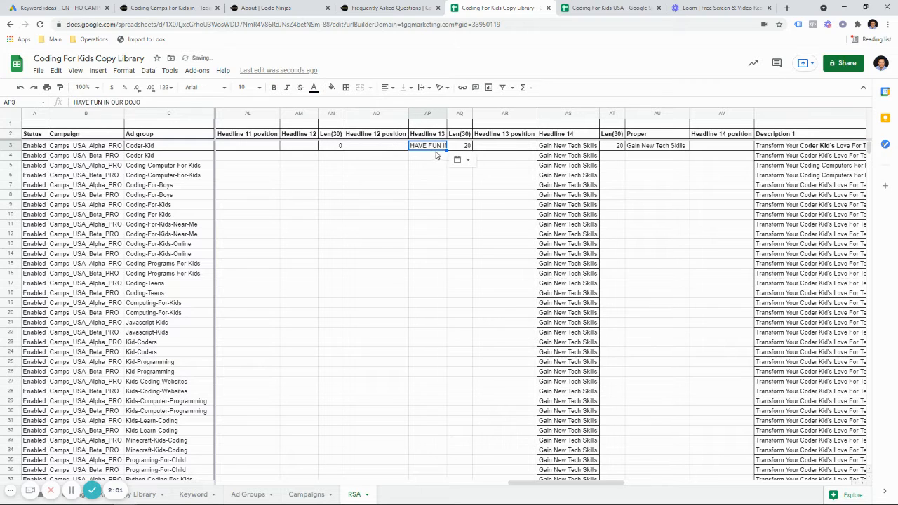
# - Insert a column before "Headline 13 position" and title it "Proper" in row 2
pyautogui.click(494, 113)
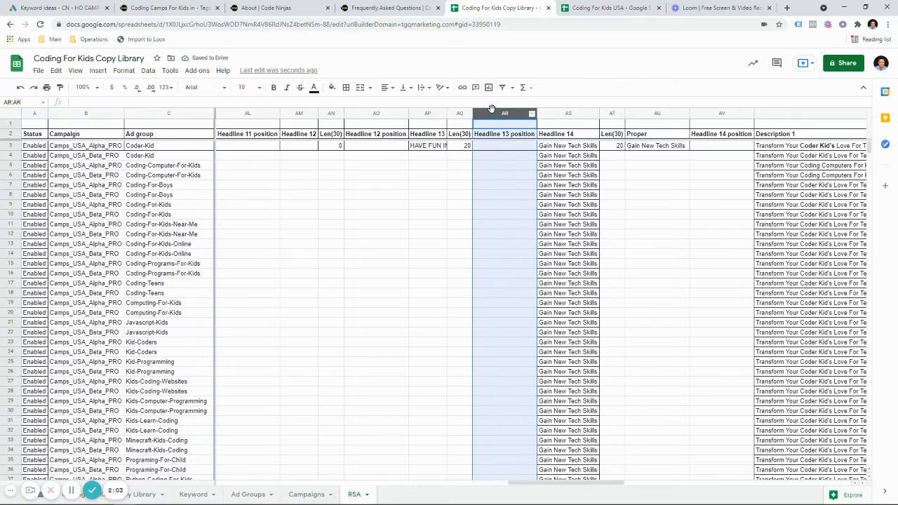
pyautogui.hotkey('ctrl', 'alt', '=')
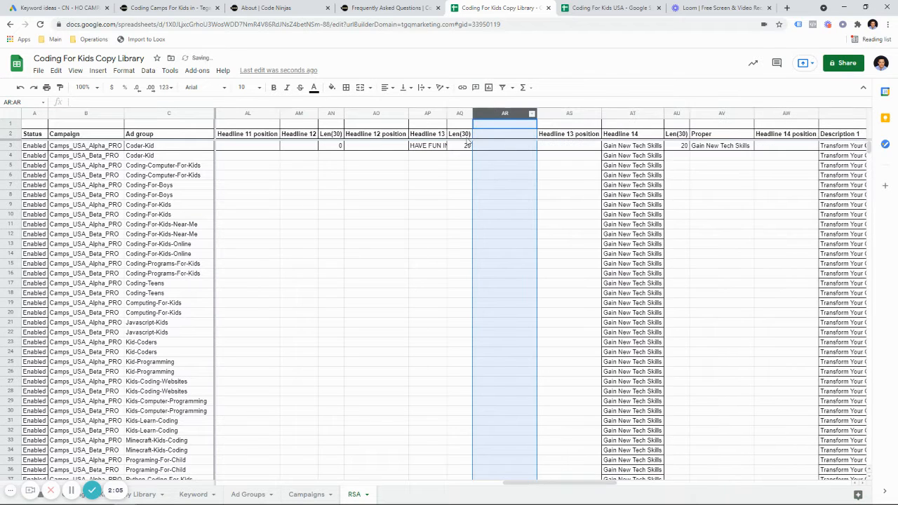
pyautogui.click(491, 136)
pyautogui.write('Pro')
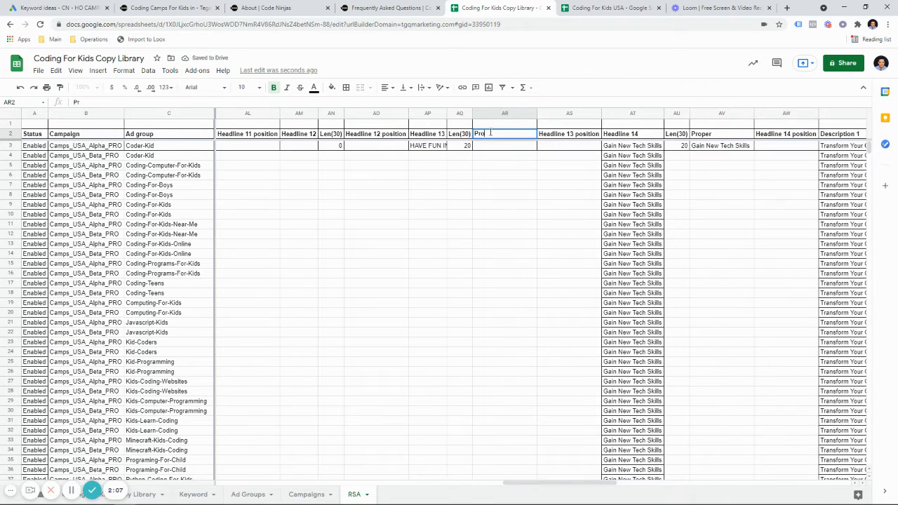
pyautogui.write('per')
# - Enter a PROPER formula in AR3 that converts the Headline 13 text, using a fixed reference to AP3
pyautogui.click(518, 146)
pyautogui.write('=')
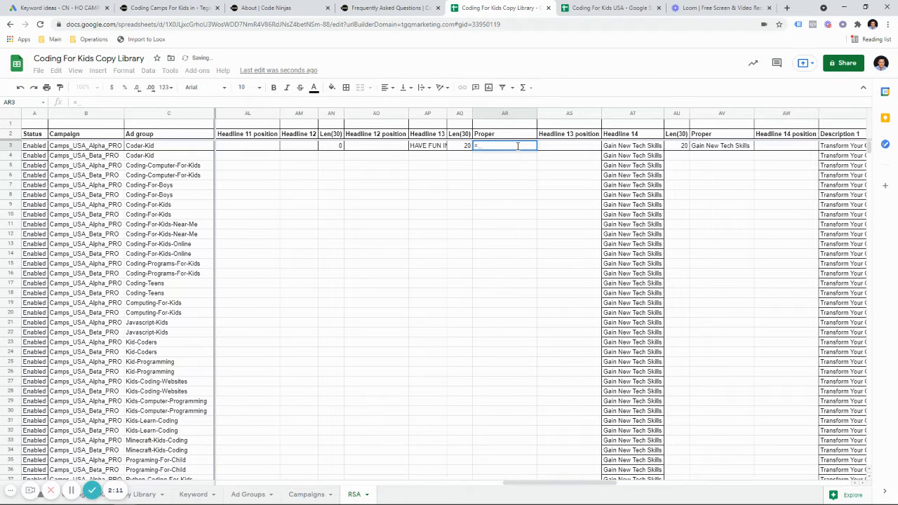
pyautogui.write('PROPER(')
pyautogui.click(437, 149)
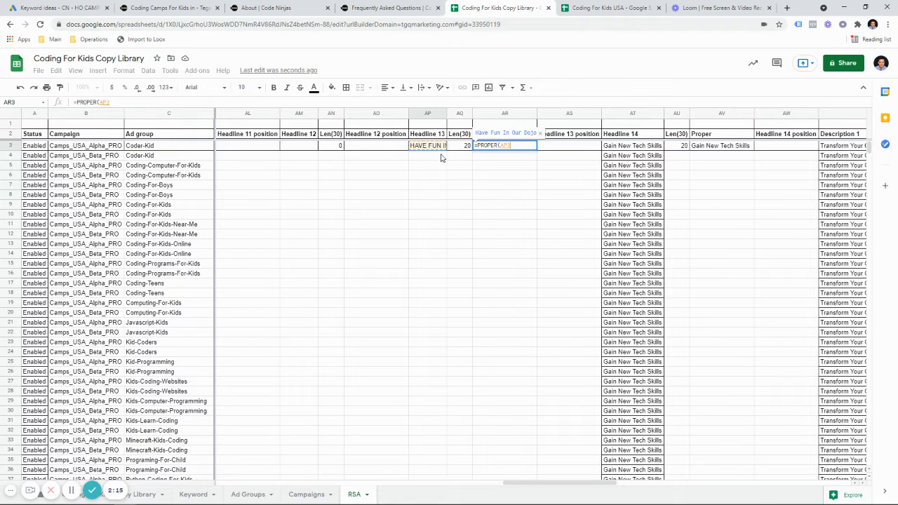
pyautogui.press('F4')
pyautogui.press('Return')
# - Replace the all-caps Headline 13 text in AP3 with the formula's plain value, "Have Fun In Our Dojo"
pyautogui.click(483, 147)
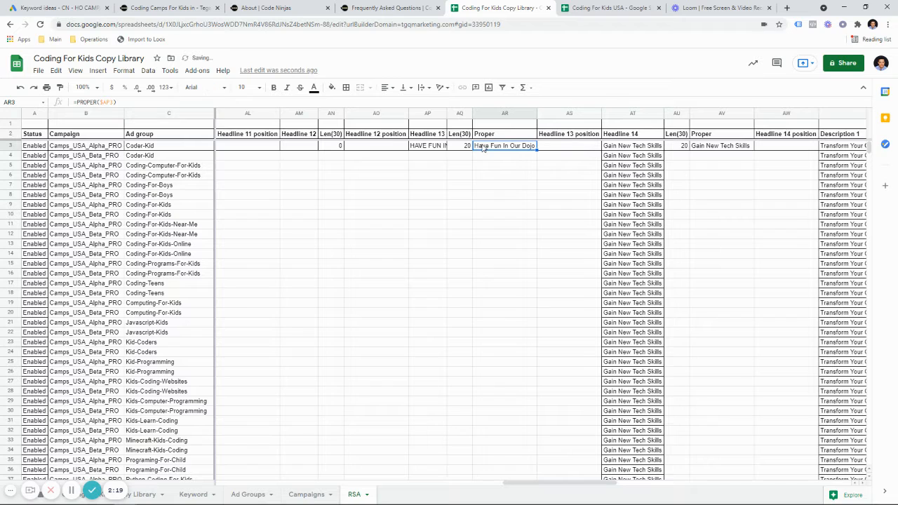
pyautogui.click(441, 147)
pyautogui.write('=PROPER($AP$3)')
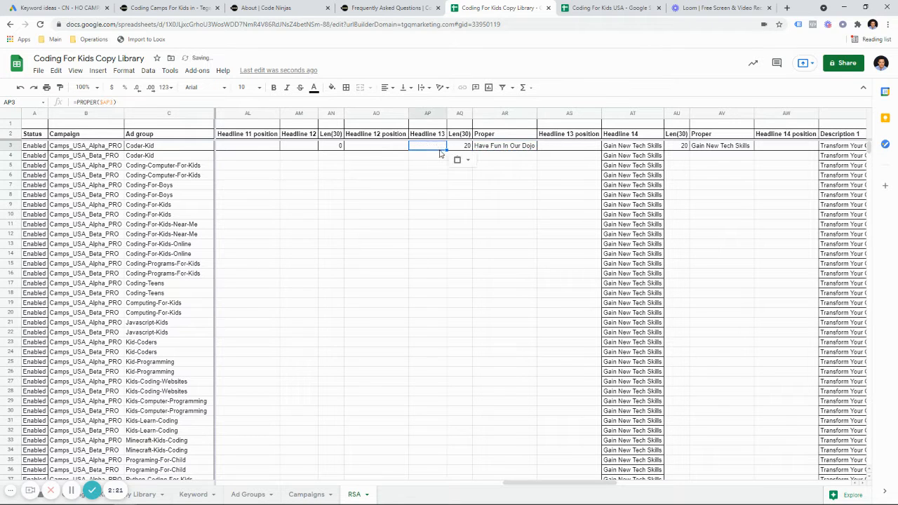
pyautogui.hotkey('ctrl', 'z')
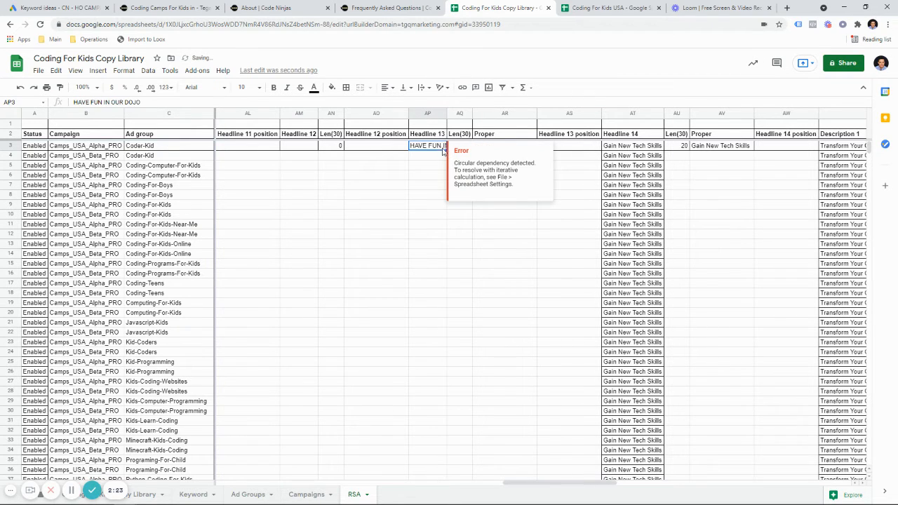
pyautogui.write('Have Fun In Our Dojo')
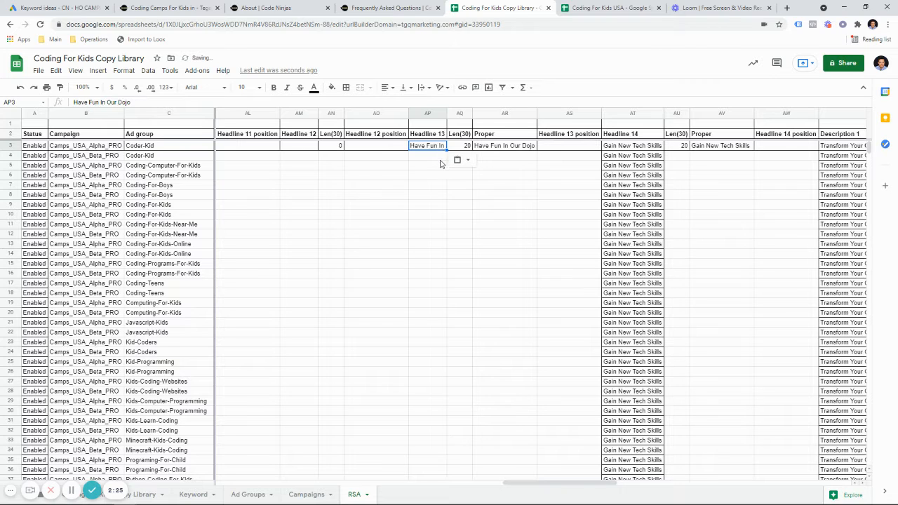
# - Copy the Headline 13 text from AP3 down to AP48 and fit column AP's width to the text
pyautogui.click(443, 148)
pyautogui.moveTo(445, 149); pyautogui.dragTo(465, 308)
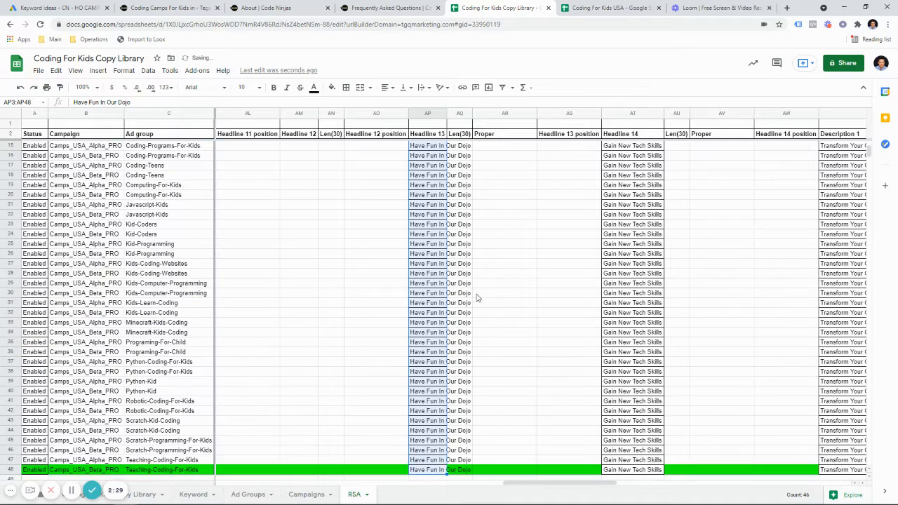
pyautogui.doubleClick(446, 114)
pyautogui.click(553, 146)
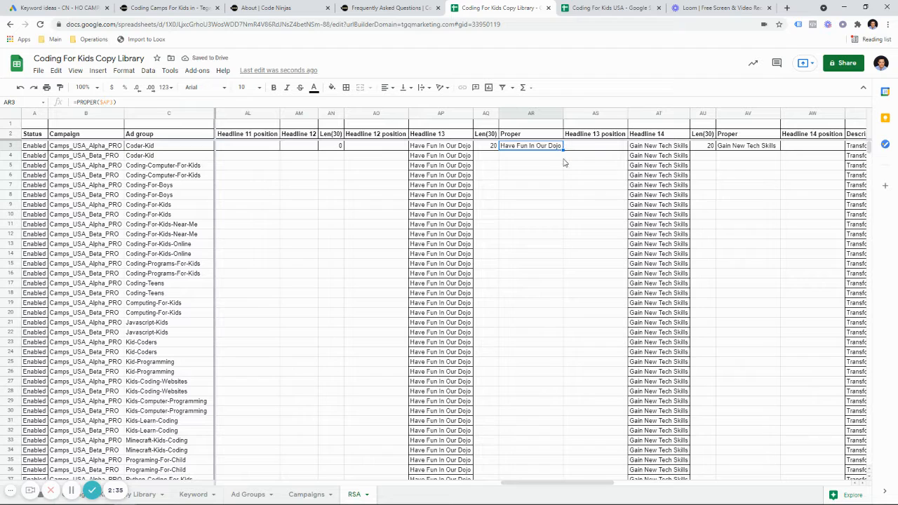
pyautogui.click(586, 139)
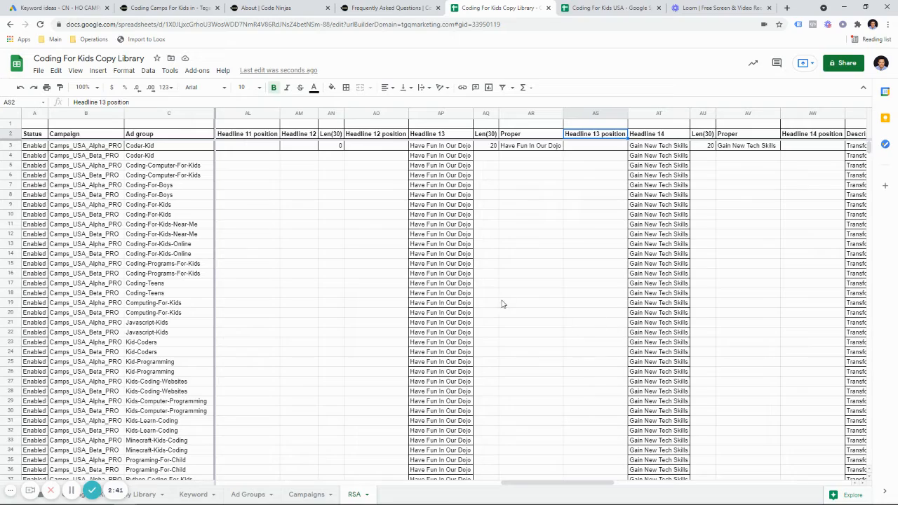
# - Review the existing headline columns in the RSA sheet of the Coding For Kids USA spreadsheet and return to the Copy Library
pyautogui.click(610, 7)
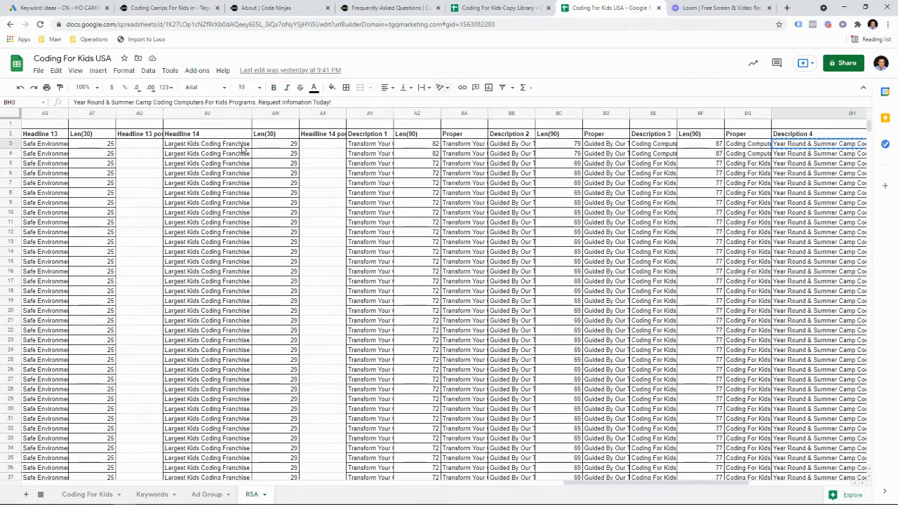
pyautogui.moveTo(568, 484); pyautogui.dragTo(42, 484)
pyautogui.hscroll(15, 225, 465)
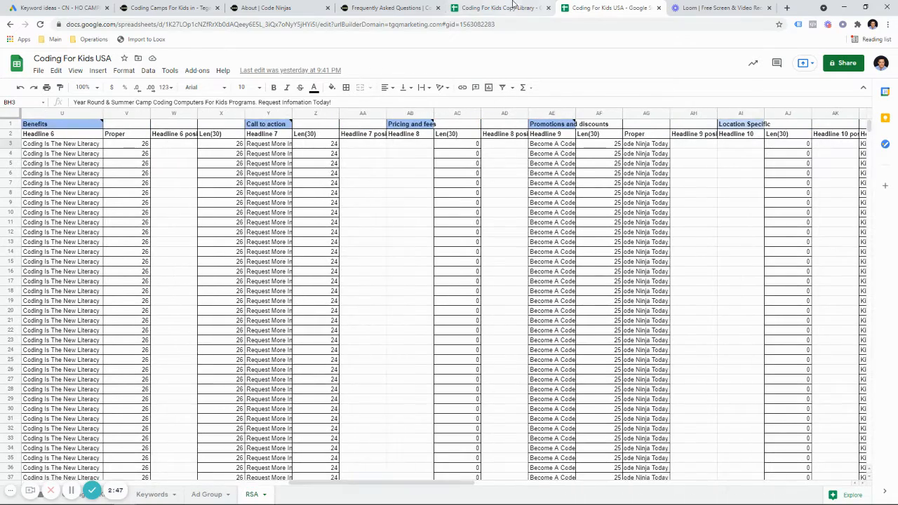
pyautogui.click(498, 8)
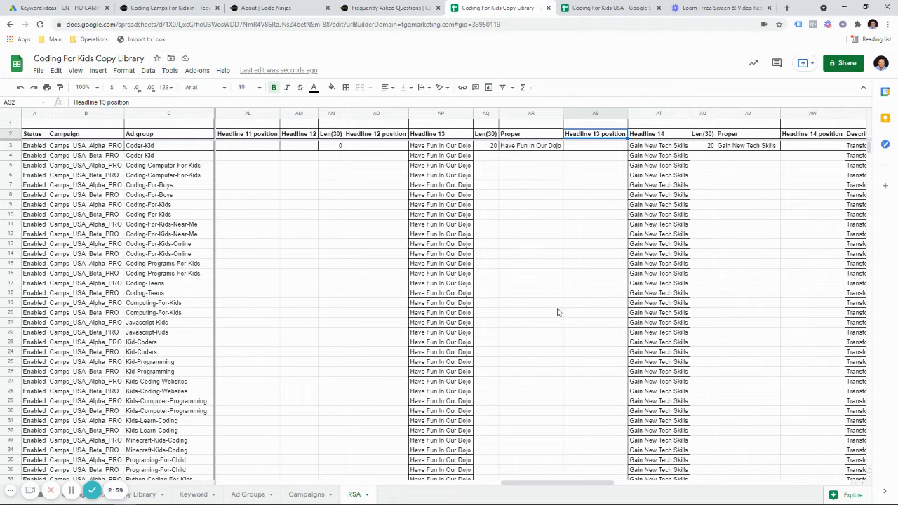
# - Enter "Looking For Coder Kids?" as Headline 1 for the first Coder-Kid row in F3 and copy it down to F4
pyautogui.moveTo(573, 485); pyautogui.dragTo(297, 486)
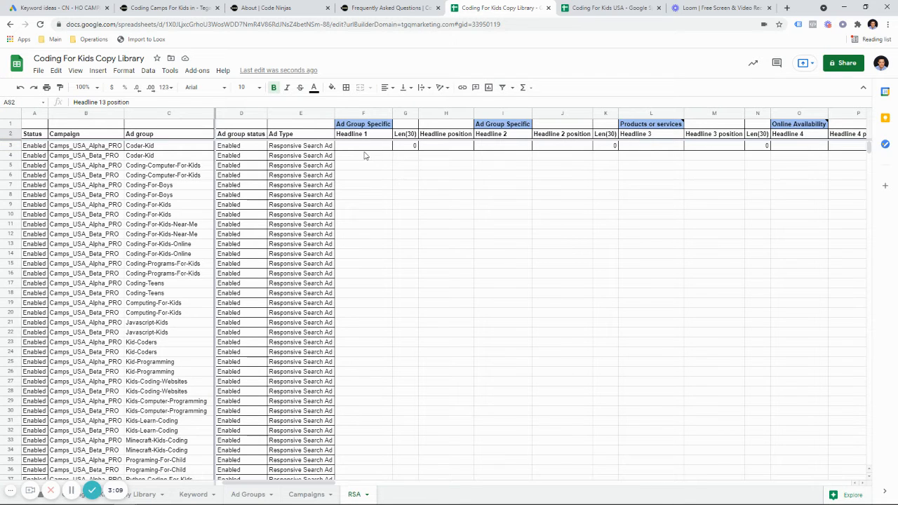
pyautogui.click(191, 147)
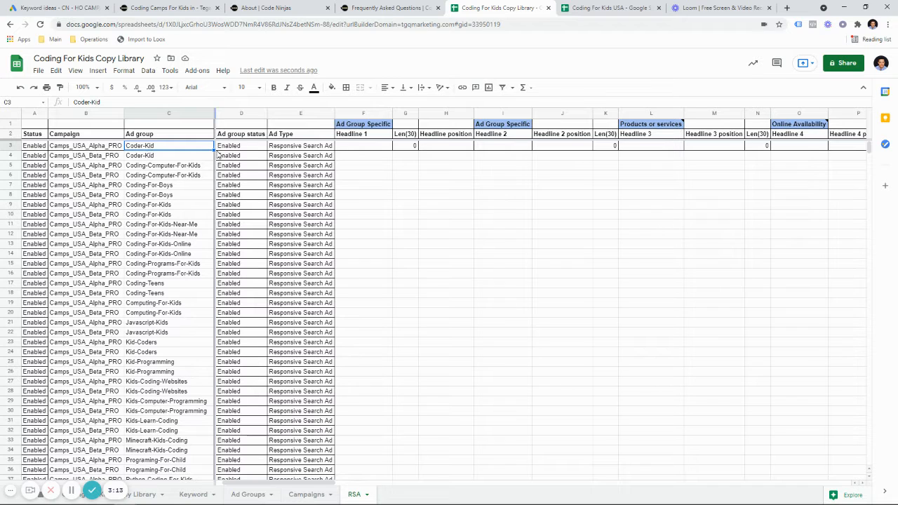
pyautogui.click(357, 148)
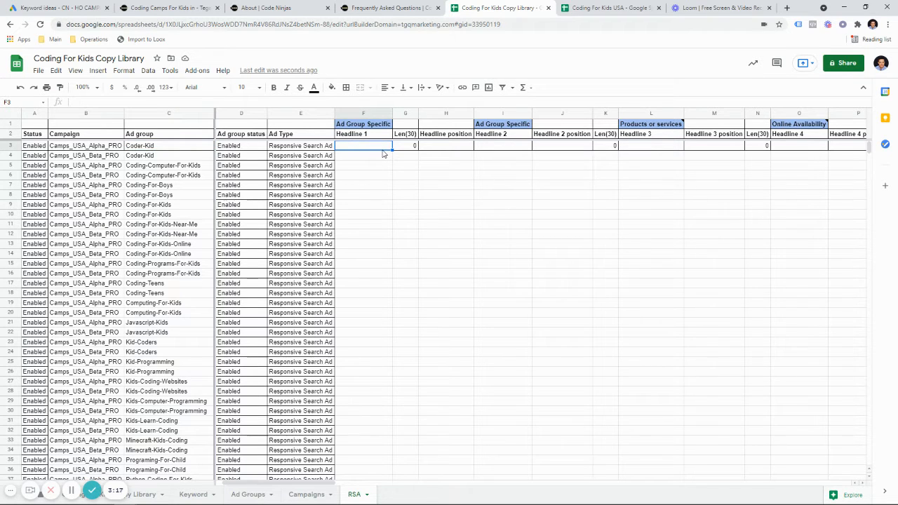
pyautogui.write('Looking ')
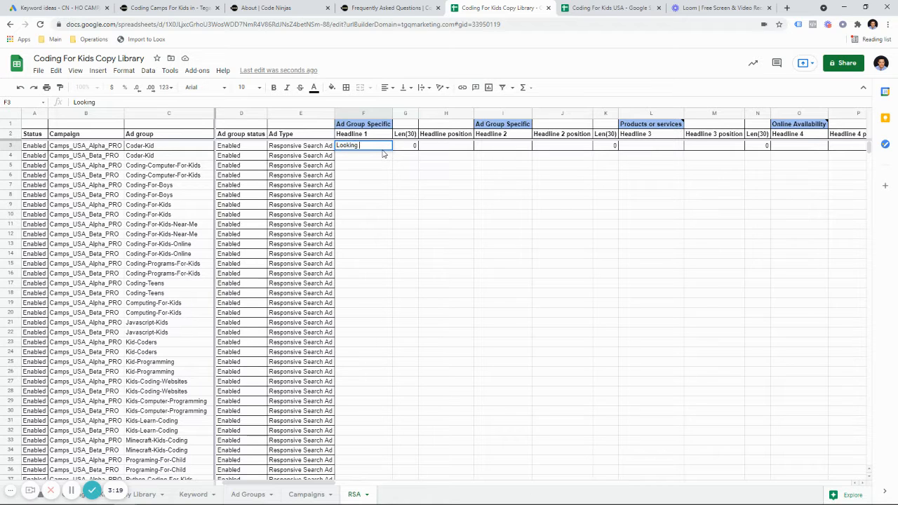
pyautogui.write('For Coder Kids?')
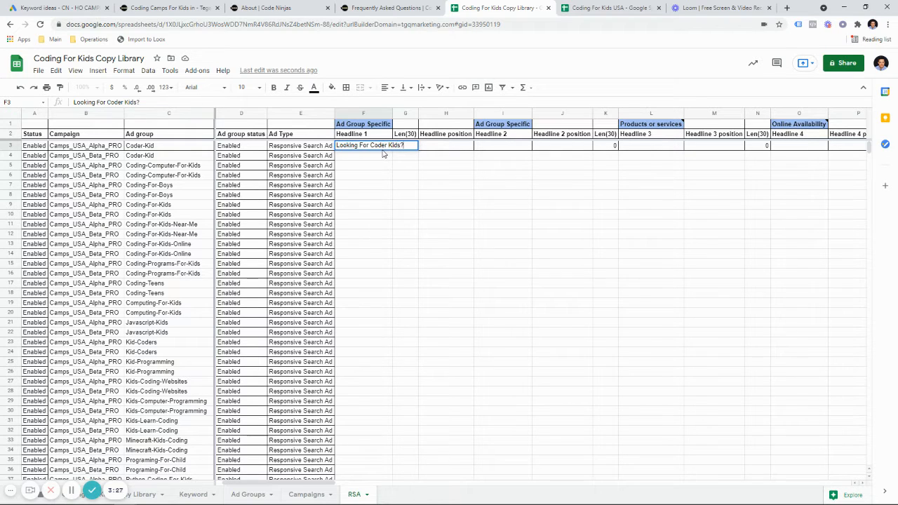
pyautogui.click(527, 208)
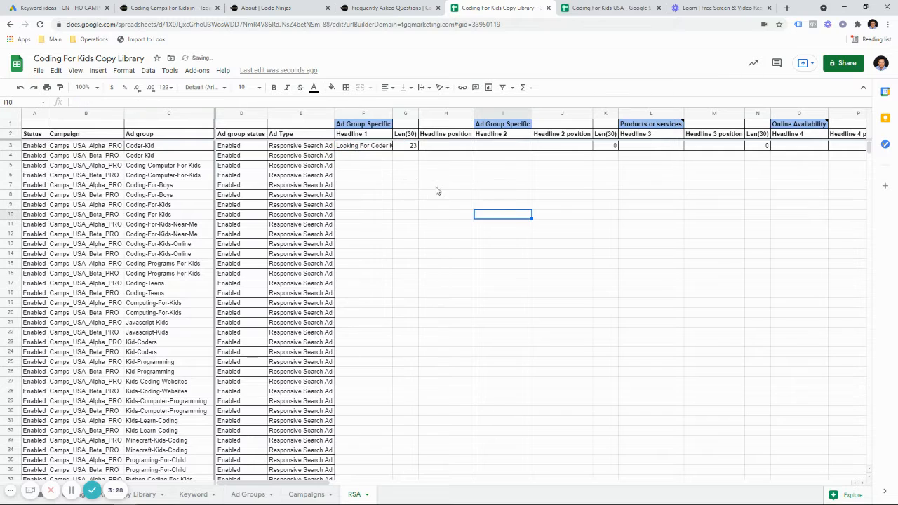
pyautogui.click(389, 146)
pyautogui.moveTo(391, 154); pyautogui.dragTo(392, 161)
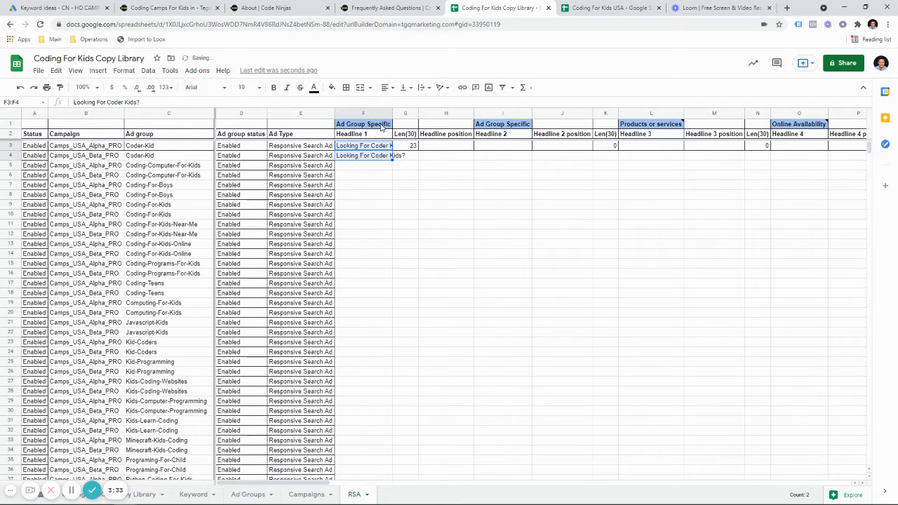
# - Enter "Coder Kids" as Headline 2 in I3 for the Coder-Kid ad group
pyautogui.click(490, 149)
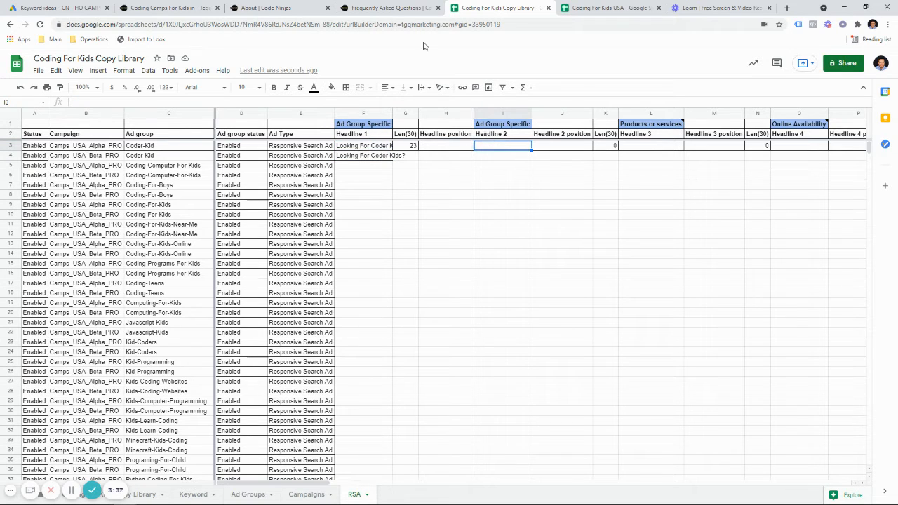
pyautogui.write('Coder')
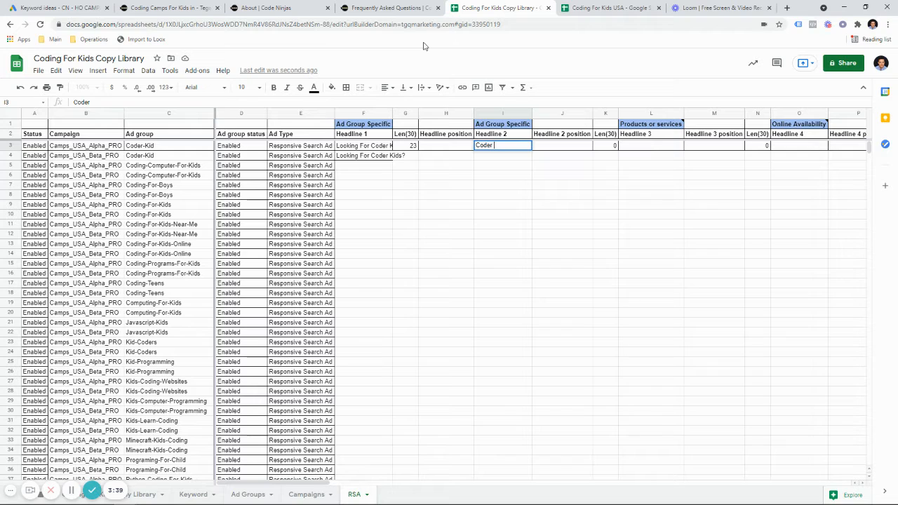
pyautogui.write(' Kids')
pyautogui.press('Left')
pyautogui.press('Left')
pyautogui.press('Left')
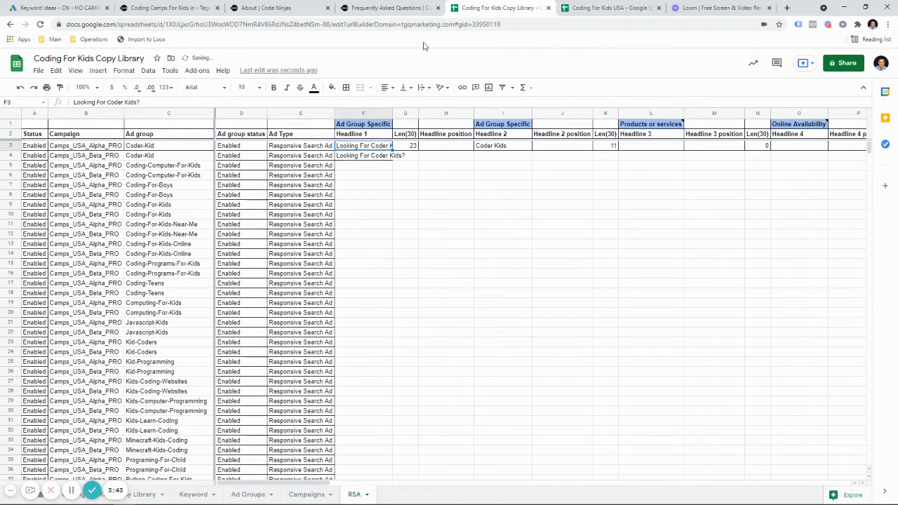
# - Extend the Headline 2 text in I3 to read "Find Coder Kids Here"
pyautogui.click(483, 145)
pyautogui.doubleClick(478, 143)
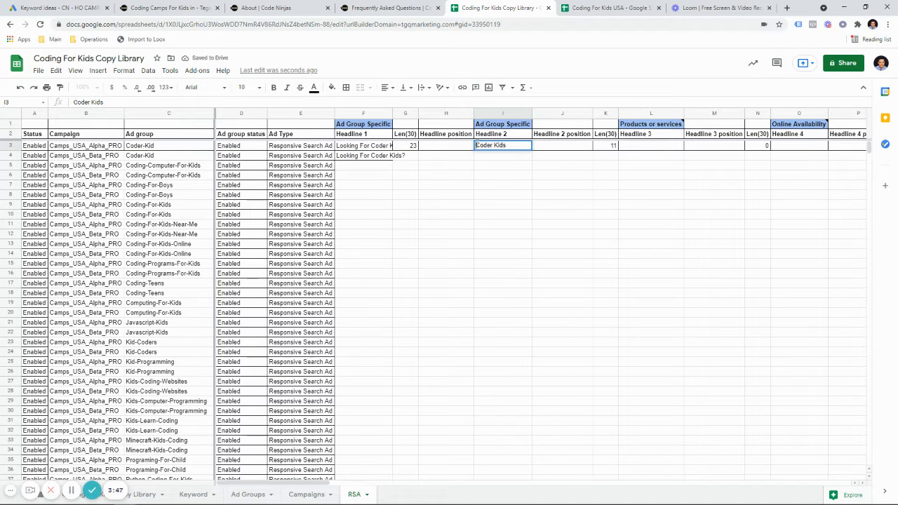
pyautogui.write('Find Coder')
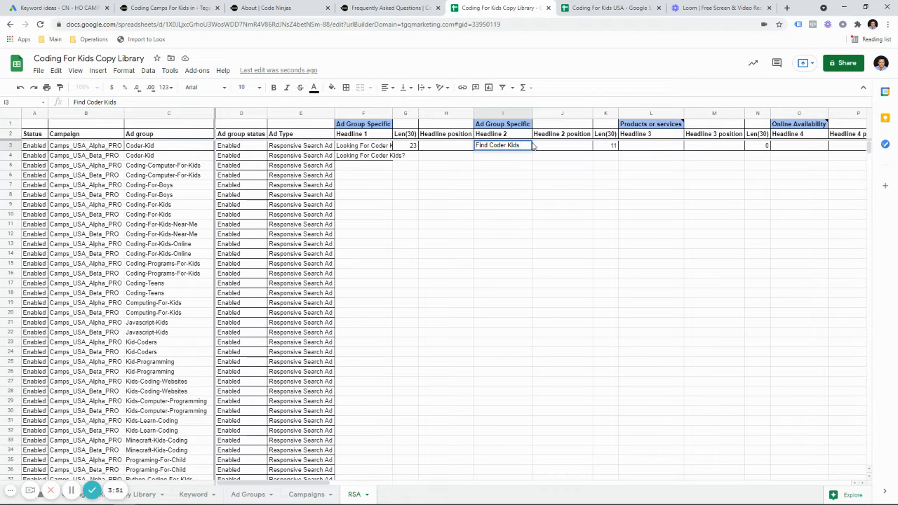
pyautogui.write(' Kids Here')
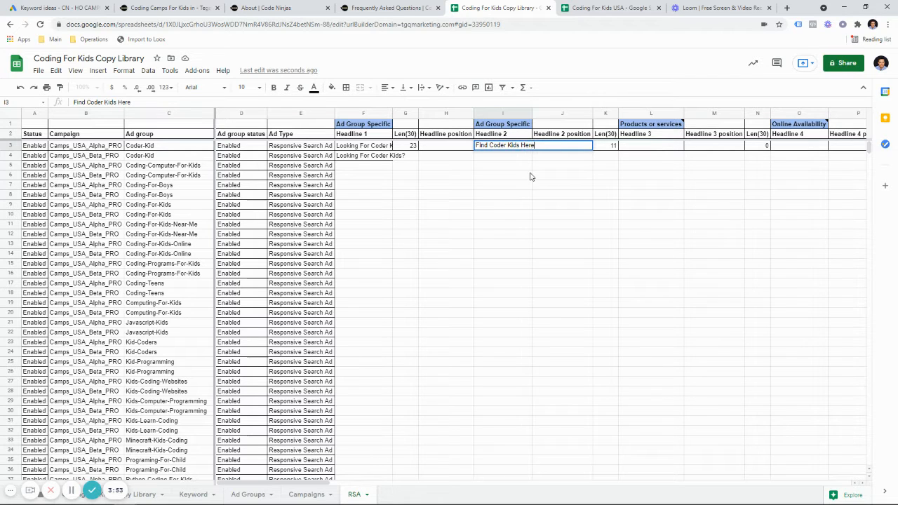
pyautogui.click(530, 176)
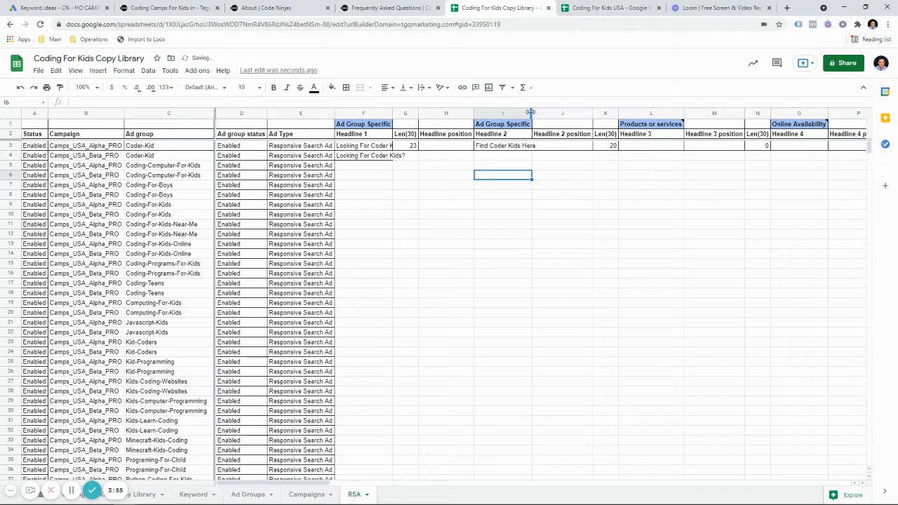
# - Widen column I slightly to fit the Headline 2 text and copy I3 down to I4
pyautogui.moveTo(531, 112); pyautogui.dragTo(537, 112)
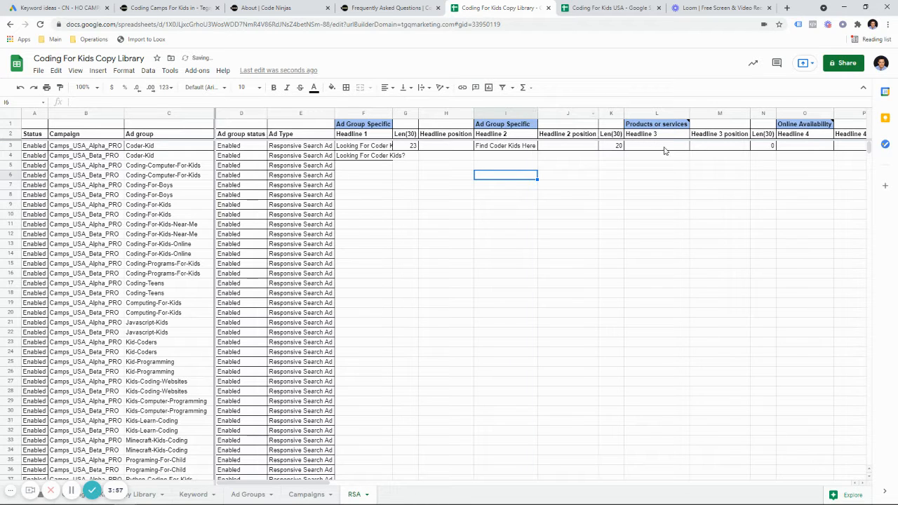
pyautogui.click(529, 148)
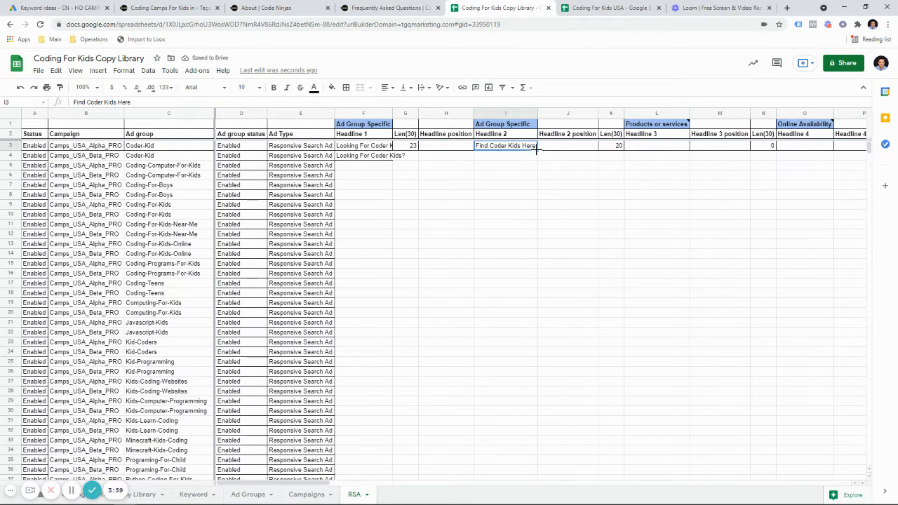
pyautogui.moveTo(537, 149); pyautogui.dragTo(537, 158)
# - Check how Headline 3 and Headline 4 are worded in the Coding For Kids USA spreadsheet and return to the Copy Library
pyautogui.click(664, 148)
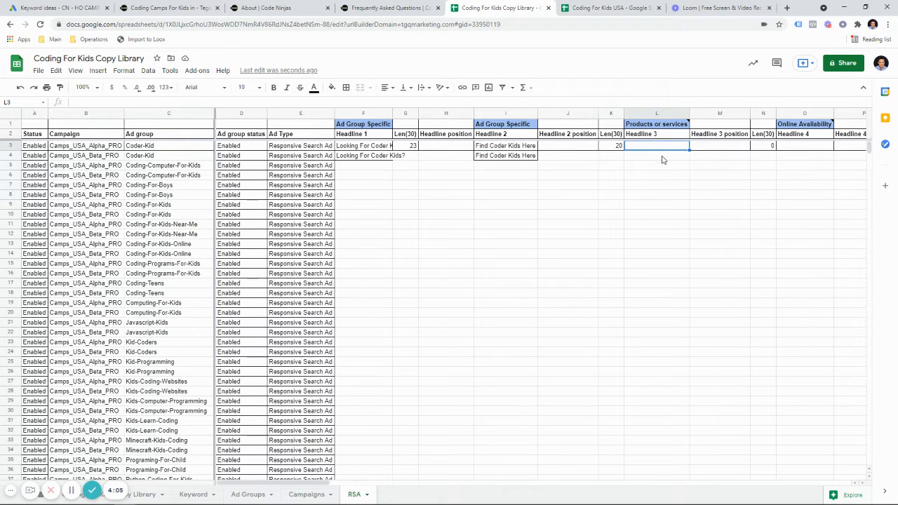
pyautogui.click(613, 10)
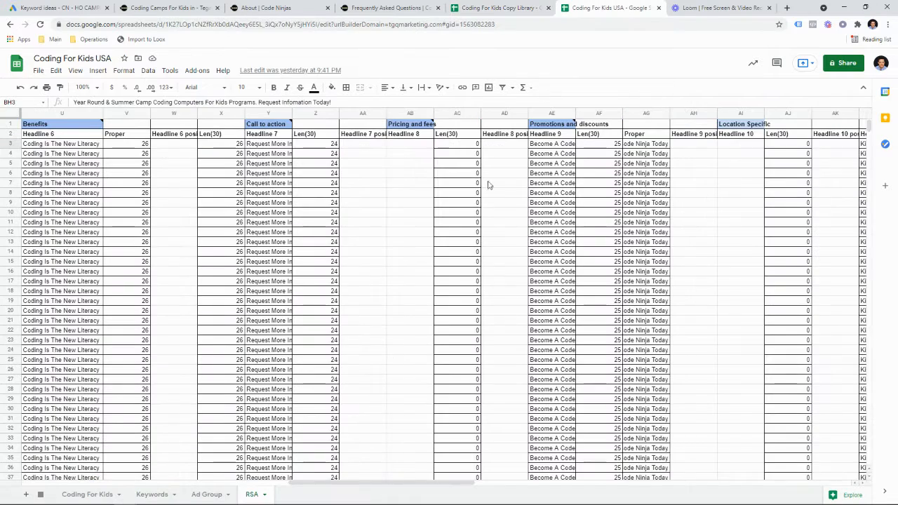
pyautogui.moveTo(460, 487); pyautogui.dragTo(160, 495)
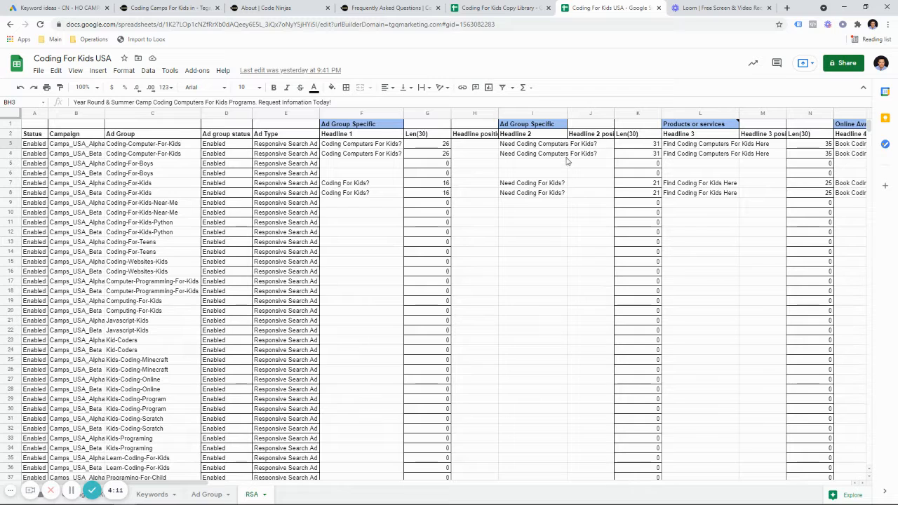
pyautogui.click(718, 153)
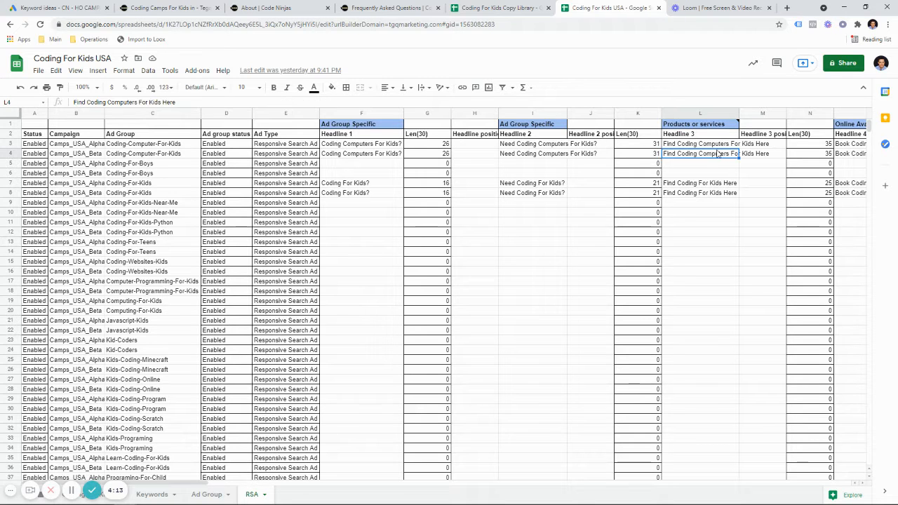
pyautogui.press('Right')
pyautogui.press('Right')
pyautogui.press('Right')
pyautogui.press('Right')
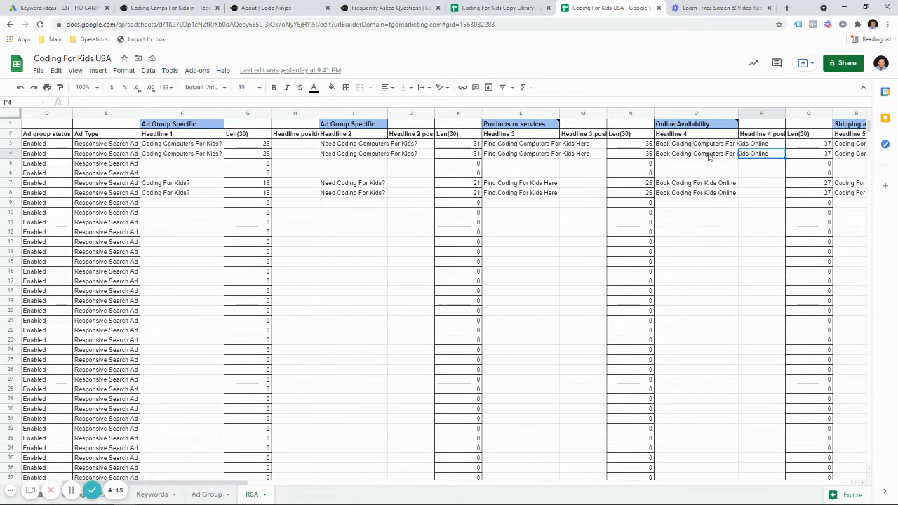
pyautogui.click(709, 156)
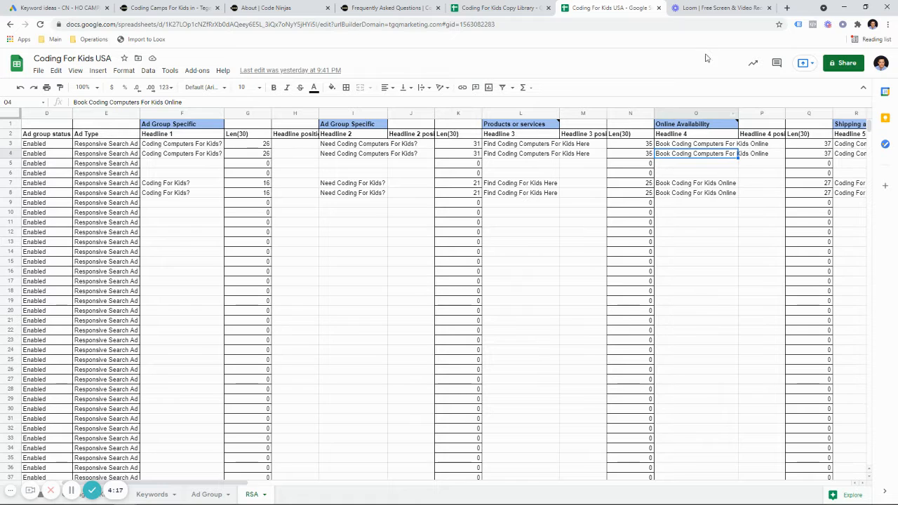
pyautogui.click(495, 7)
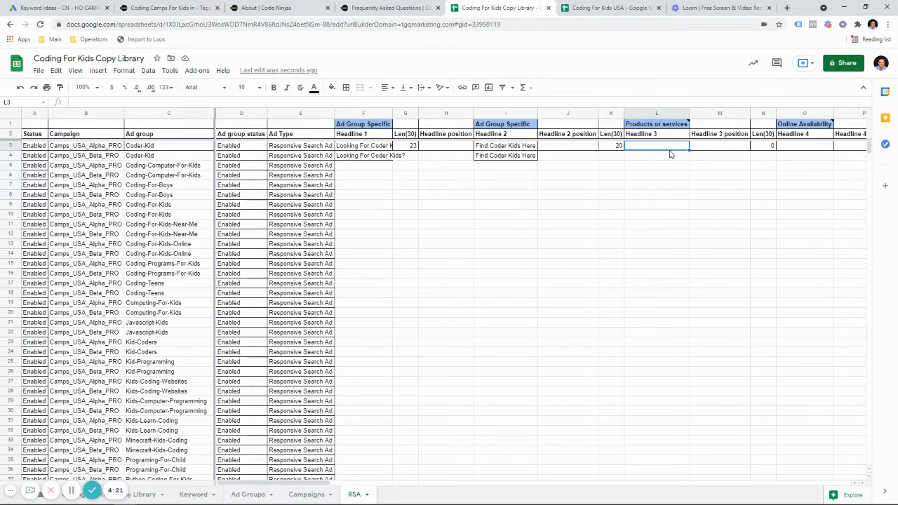
# - Enter "Book Coder Kids Online" as Headline 3 in L3 and copy it down to L4
pyautogui.write('Book Coder Kids Online')
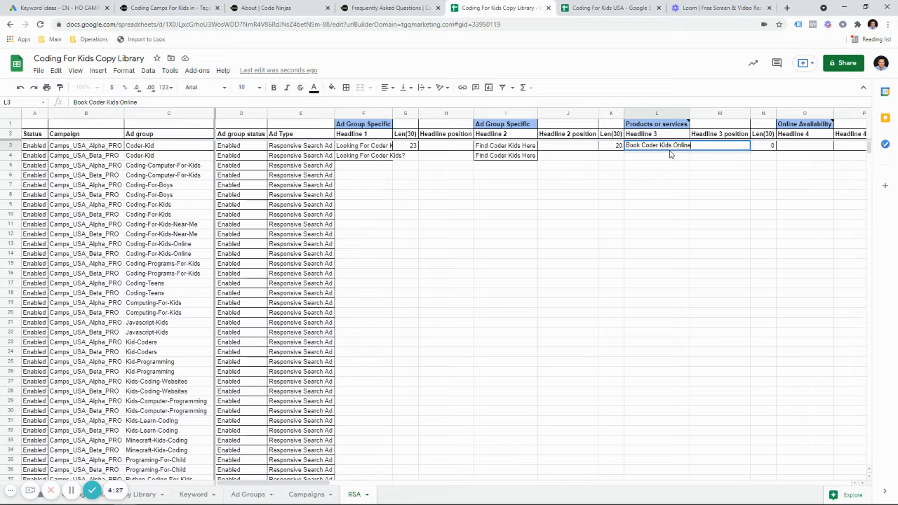
pyautogui.click(674, 169)
pyautogui.click(686, 146)
pyautogui.moveTo(690, 150); pyautogui.dragTo(691, 158)
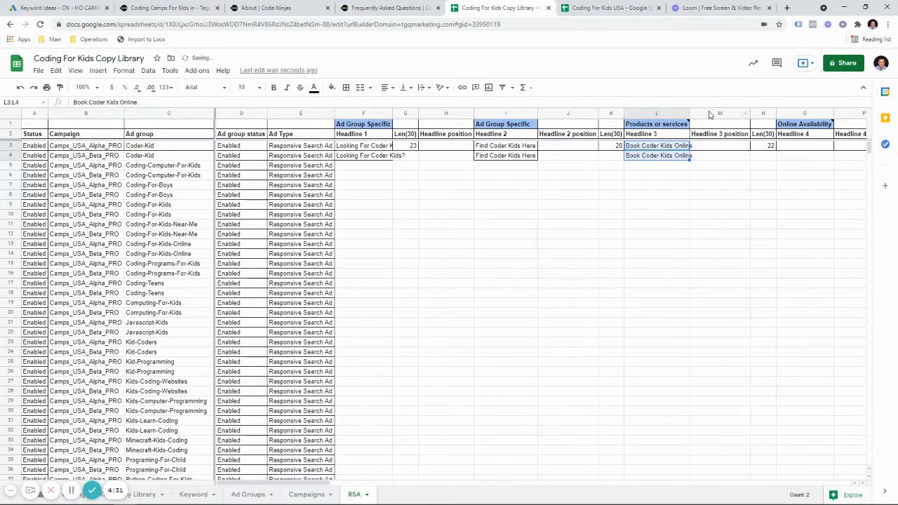
# - Review the wording of Headlines 5 to 12 in the Coding For Kids USA spreadsheet
pyautogui.click(635, 5)
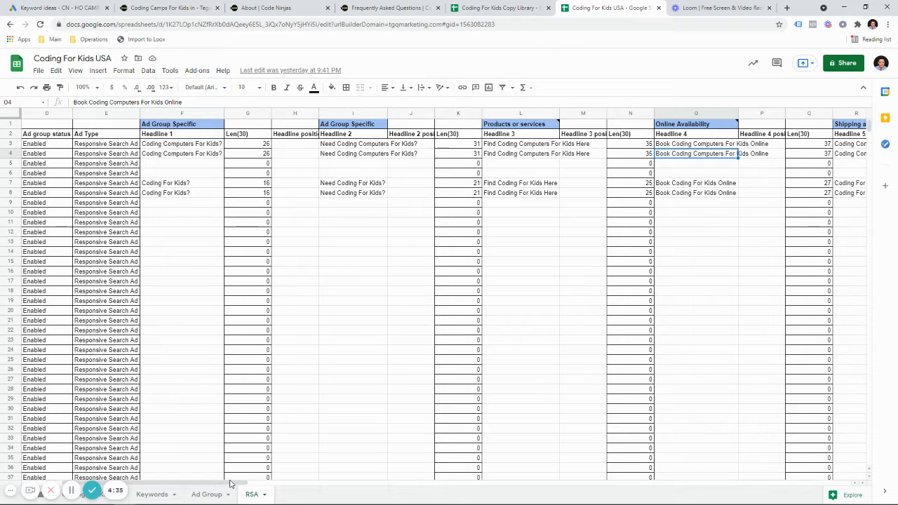
pyautogui.moveTo(230, 482); pyautogui.dragTo(405, 460)
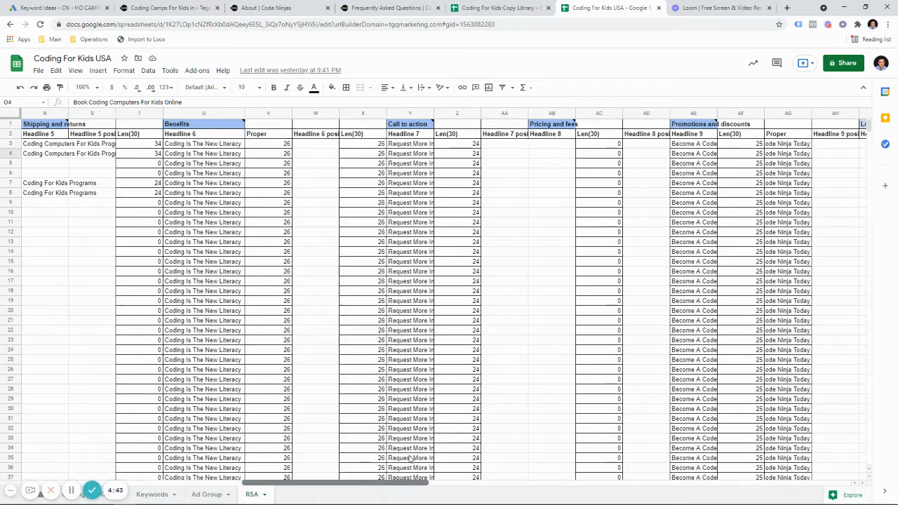
pyautogui.click(549, 146)
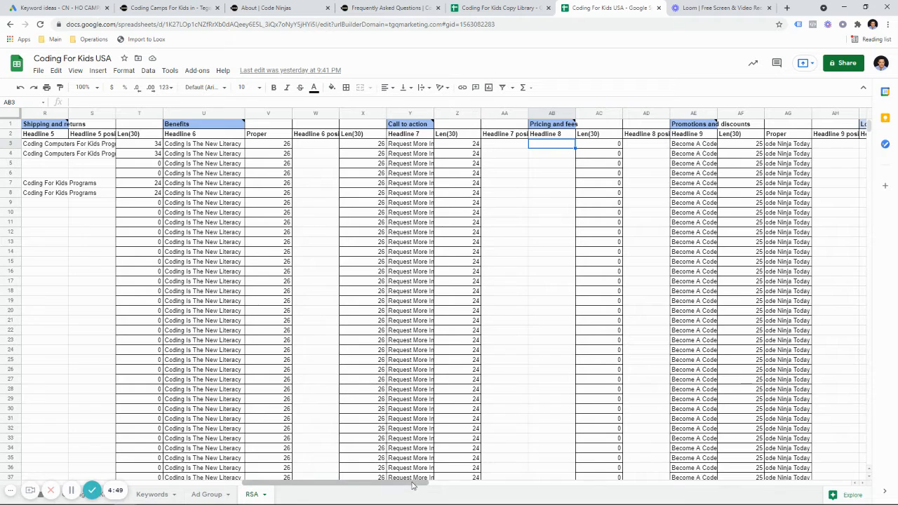
pyautogui.moveTo(415, 484); pyautogui.dragTo(556, 484)
pyautogui.click(595, 193)
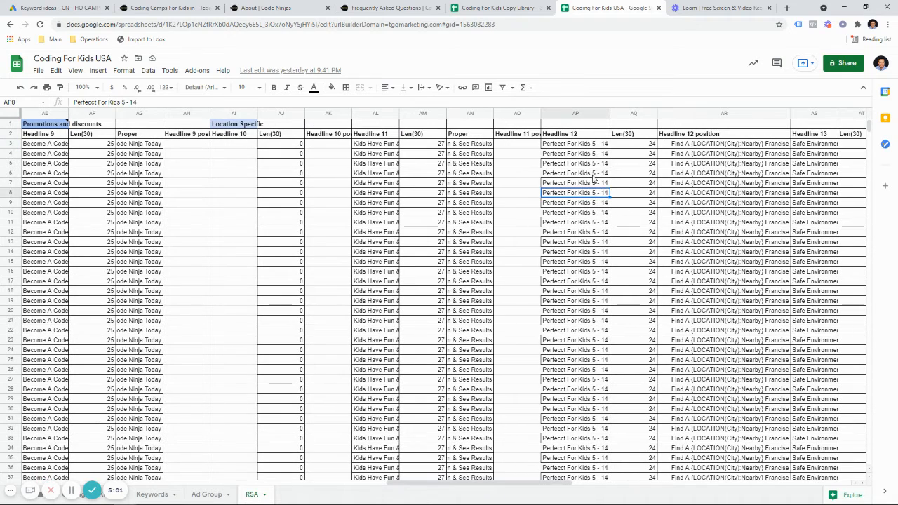
pyautogui.click(601, 154)
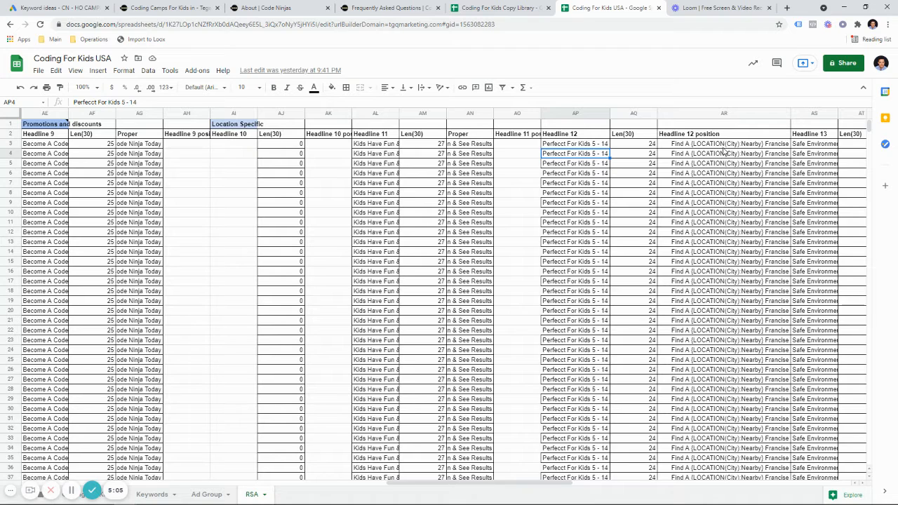
# - Copy "Find A {LOCATION(City):Nearby} Francise" from AR3 of Coding For Kids USA into AG3 (Headline 10) of the Copy Library and widen column AG to fit
pyautogui.click(723, 145)
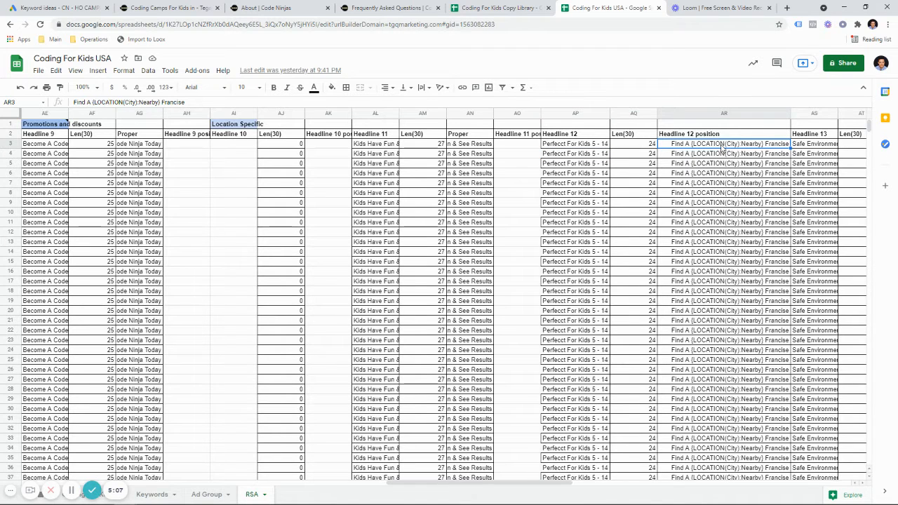
pyautogui.click(498, 8)
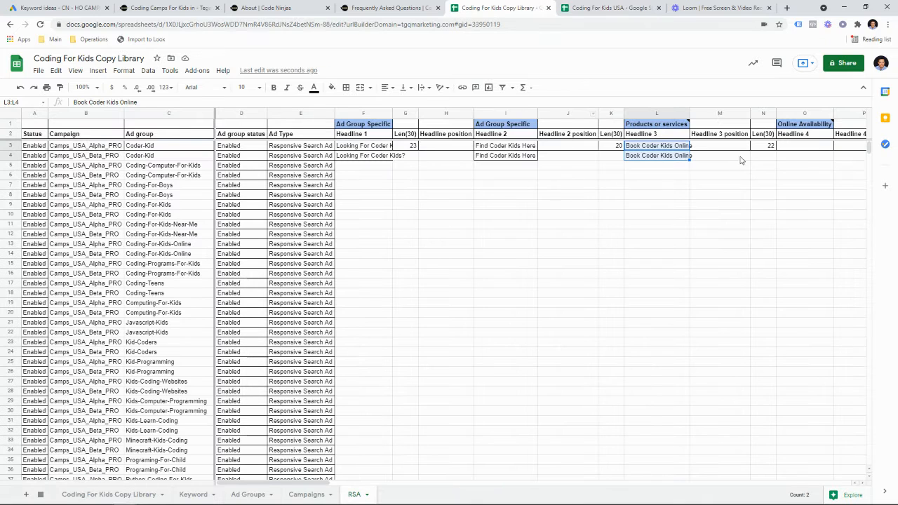
pyautogui.click(793, 149)
pyautogui.press('Right')
pyautogui.press('Right')
pyautogui.press('Right')
pyautogui.press('Right')
pyautogui.press('Right')
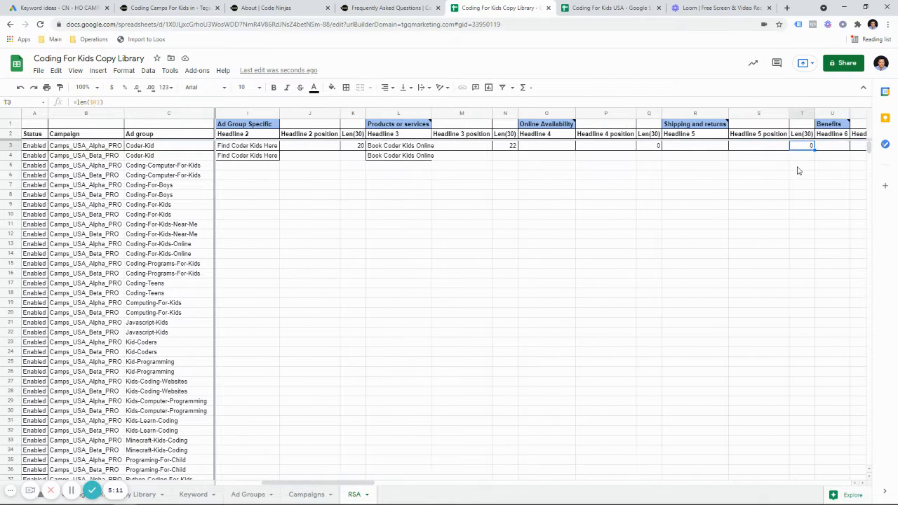
pyautogui.press('Right')
pyautogui.press('Right')
pyautogui.press('Right')
pyautogui.press('Right')
pyautogui.press('Right')
pyautogui.press('Right')
pyautogui.press('Right')
pyautogui.press('Right')
pyautogui.press('Right')
pyautogui.press('Right')
pyautogui.press('Right')
pyautogui.press('Right')
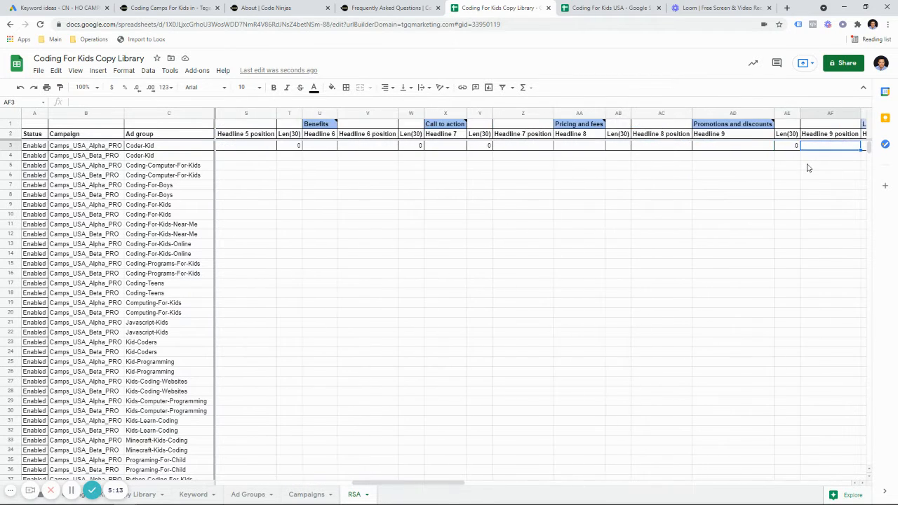
pyautogui.press('Right')
pyautogui.press('Right')
pyautogui.moveTo(653, 127)
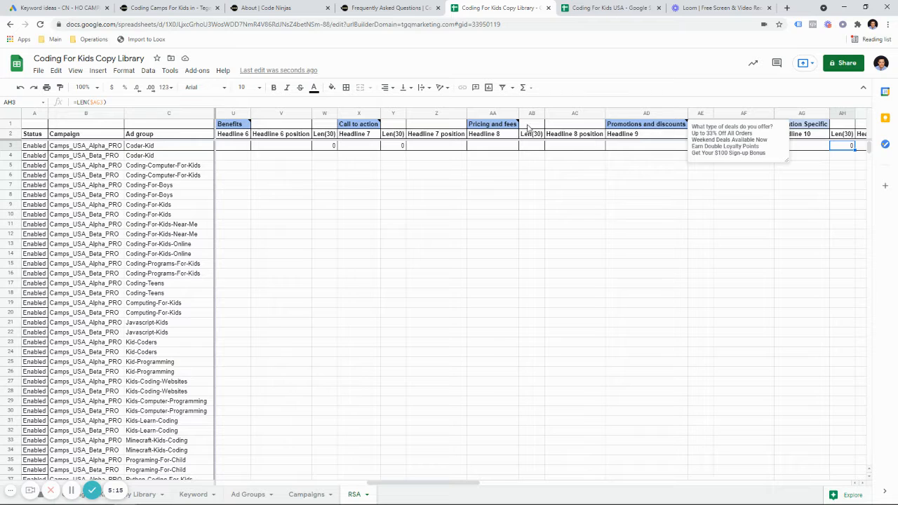
pyautogui.moveTo(495, 128)
pyautogui.hscroll(-3, 674, 137)
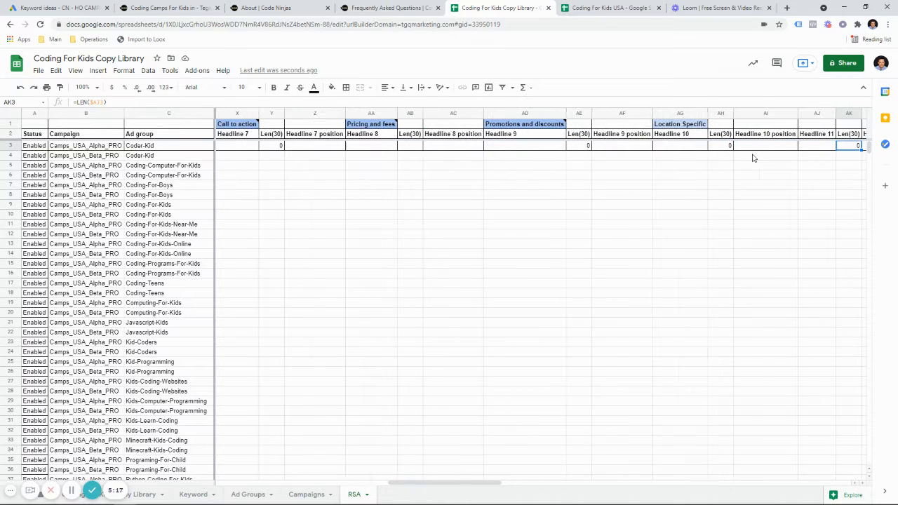
pyautogui.click(680, 146)
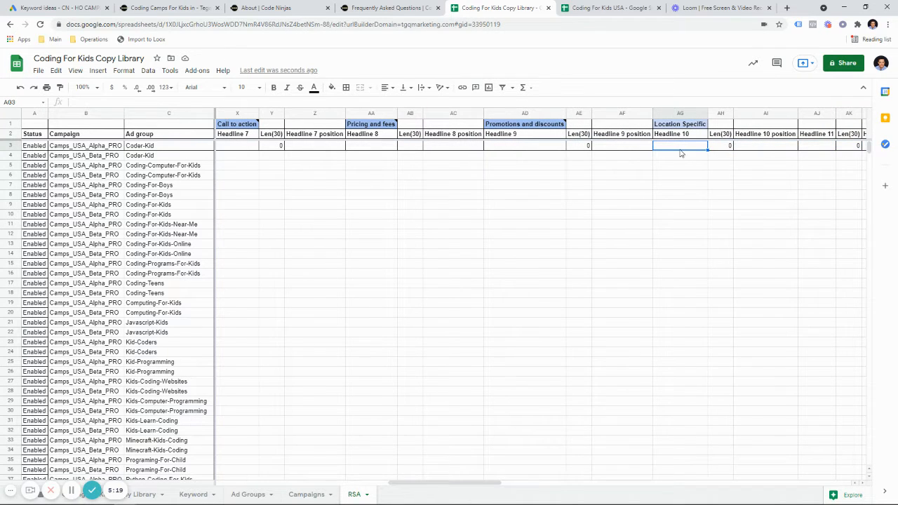
pyautogui.write('Find A {LOCATION(City):Nearby} Francise')
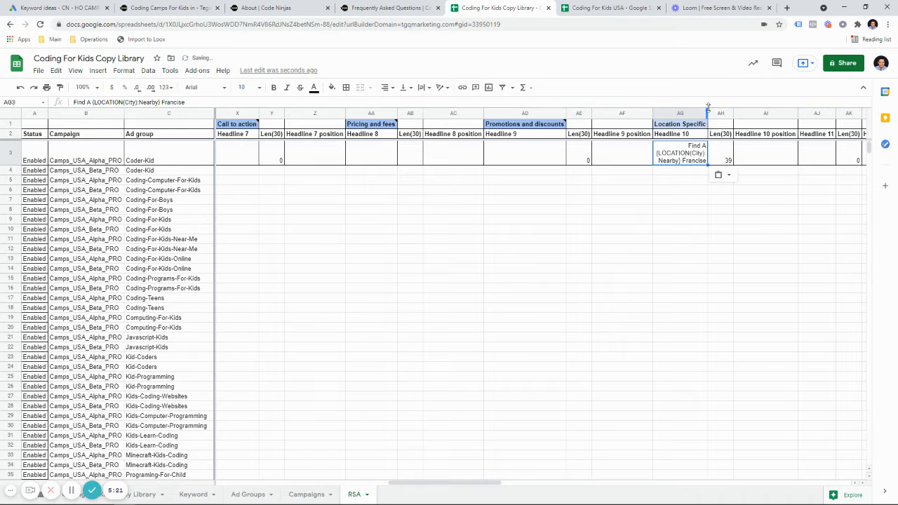
pyautogui.moveTo(708, 113); pyautogui.dragTo(781, 114)
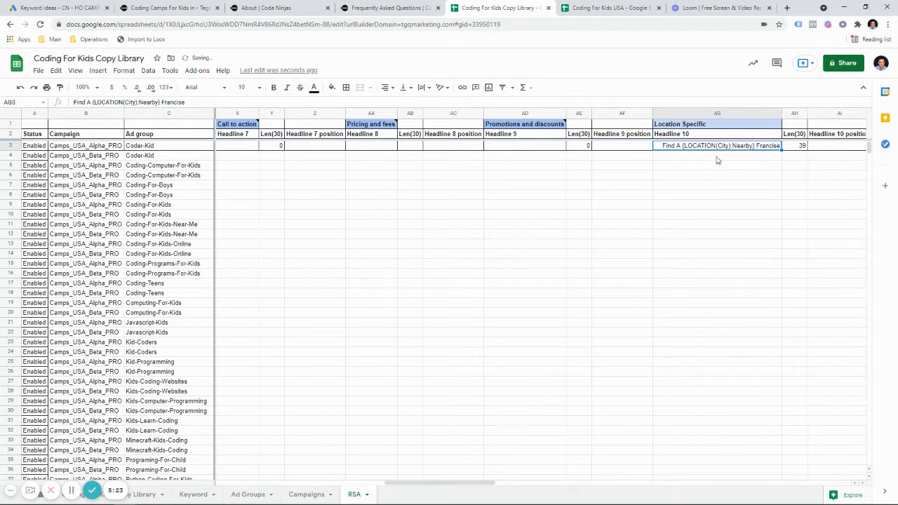
# - Examine the parts of the location insertion code in the Headline 10 text in AG3, including its Nearby default
pyautogui.press('Return')
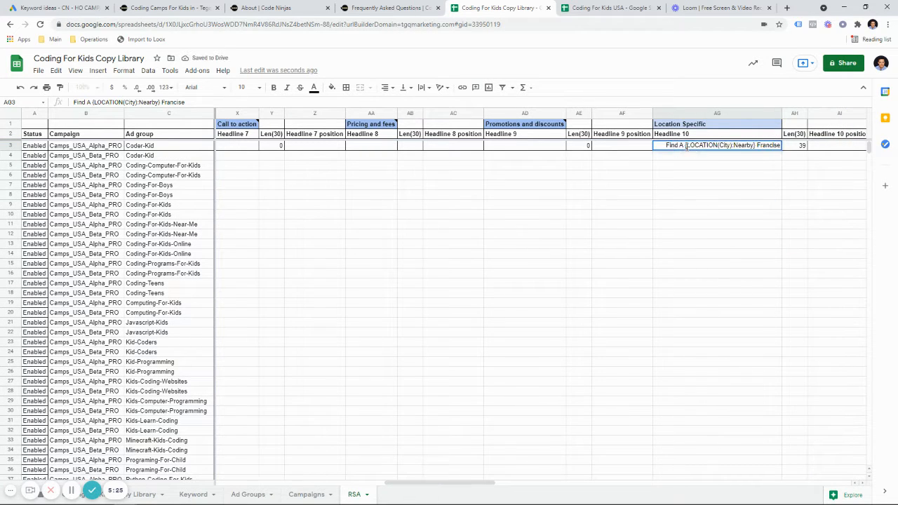
pyautogui.moveTo(686, 145); pyautogui.dragTo(715, 147)
pyautogui.click(721, 146)
pyautogui.moveTo(733, 145); pyautogui.dragTo(754, 145)
pyautogui.click(741, 145)
pyautogui.moveTo(734, 146); pyautogui.dragTo(754, 146)
pyautogui.click(677, 146)
pyautogui.click(690, 214)
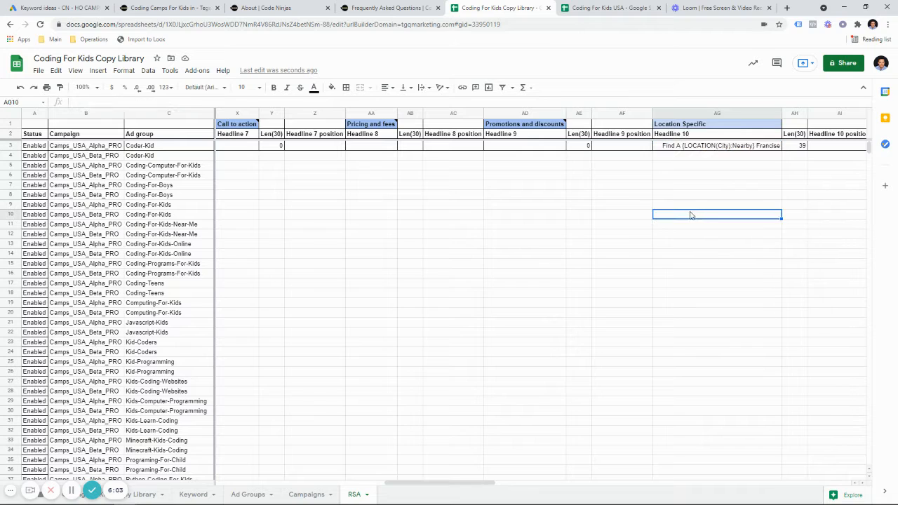
# - Copy the Headline 10 text in AG3 down the column through AG48
pyautogui.doubleClick(666, 145)
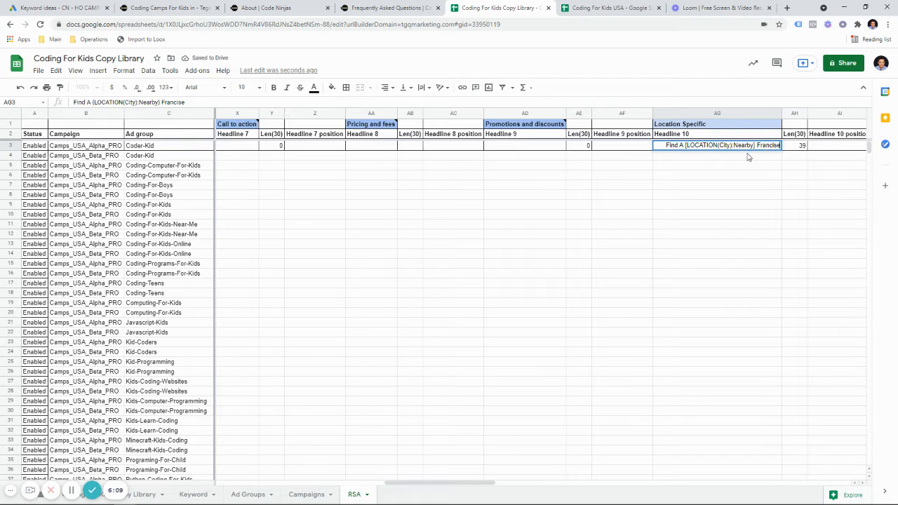
pyautogui.press('Escape')
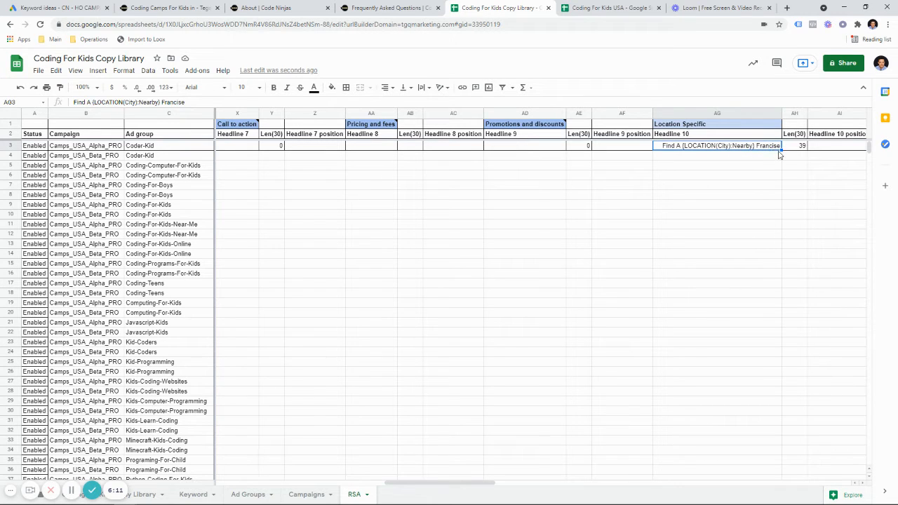
pyautogui.moveTo(779, 153); pyautogui.dragTo(747, 379)
pyautogui.click(779, 148)
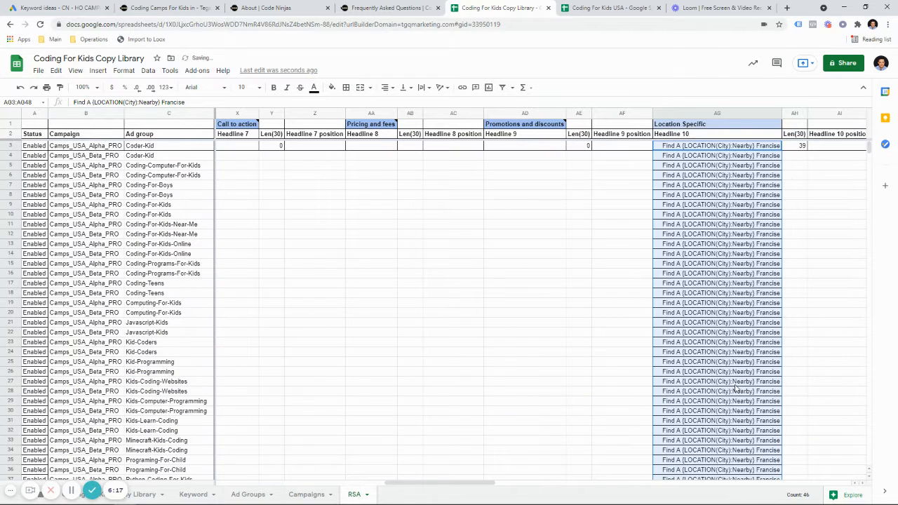
# - Read the guidance notes on the headline category headers, going back from Promotions and discounts to Products or services
pyautogui.moveTo(507, 483); pyautogui.dragTo(477, 480)
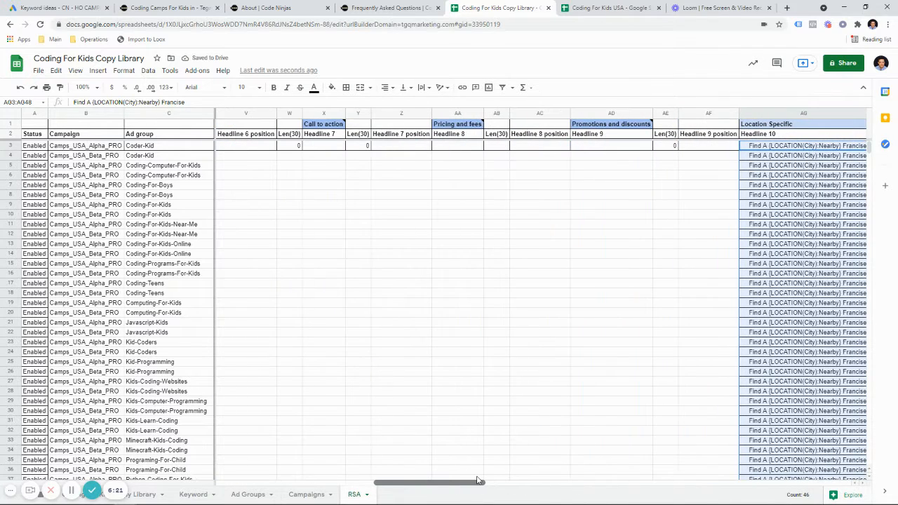
pyautogui.moveTo(630, 127)
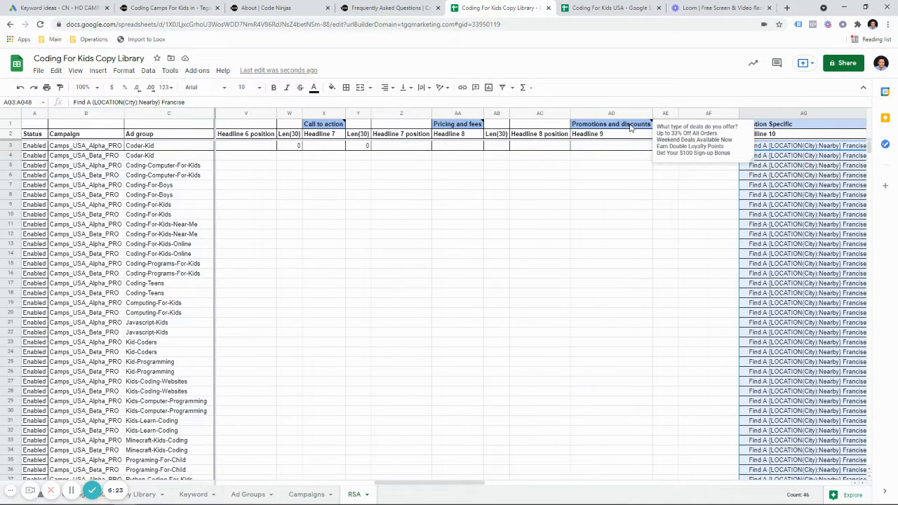
pyautogui.moveTo(461, 128)
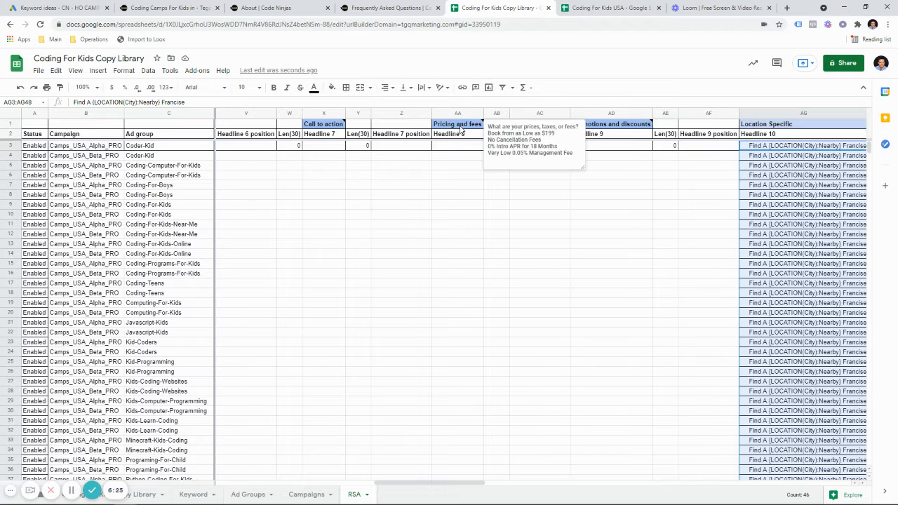
pyautogui.moveTo(428, 484); pyautogui.dragTo(383, 480)
pyautogui.moveTo(479, 125)
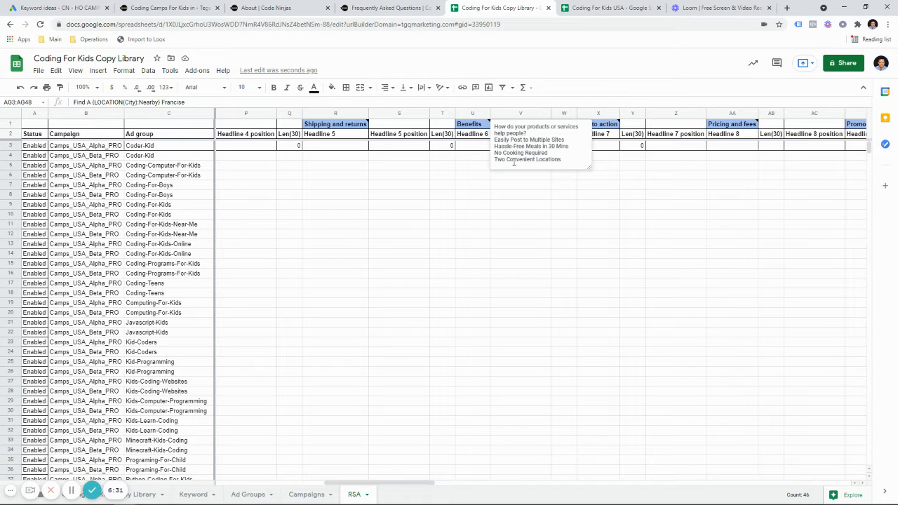
pyautogui.moveTo(359, 127)
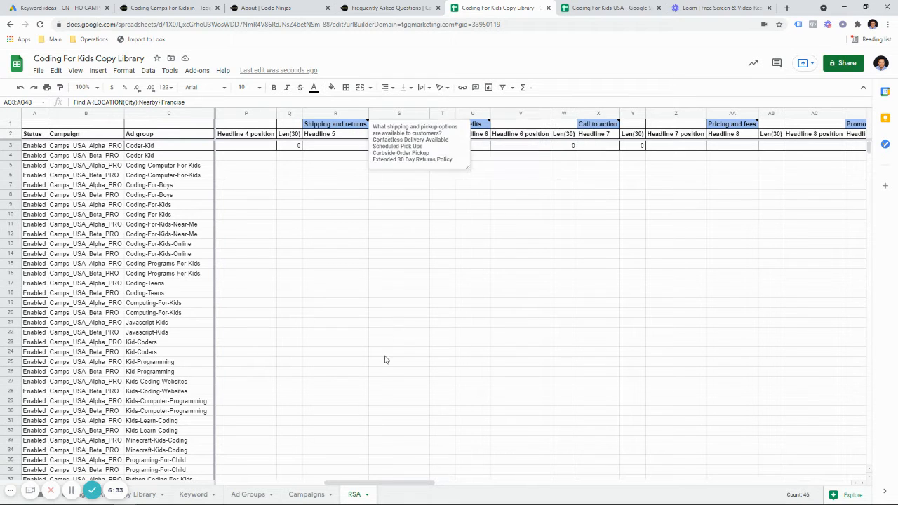
pyautogui.moveTo(385, 479); pyautogui.dragTo(337, 482)
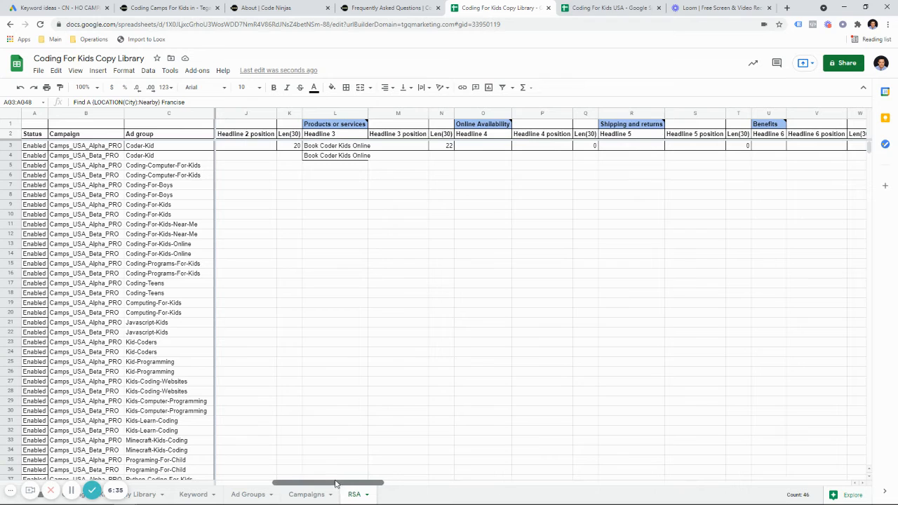
pyautogui.moveTo(491, 126)
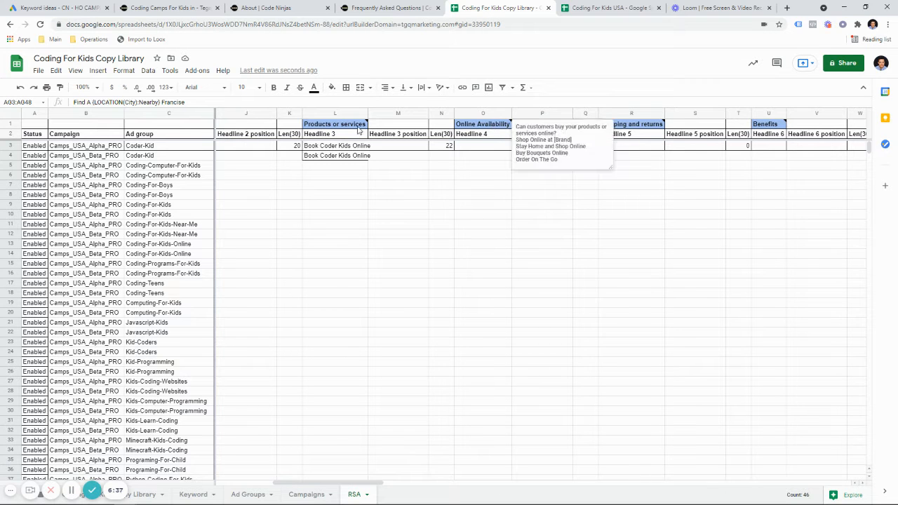
pyautogui.moveTo(356, 128)
pyautogui.moveTo(340, 482); pyautogui.dragTo(301, 482)
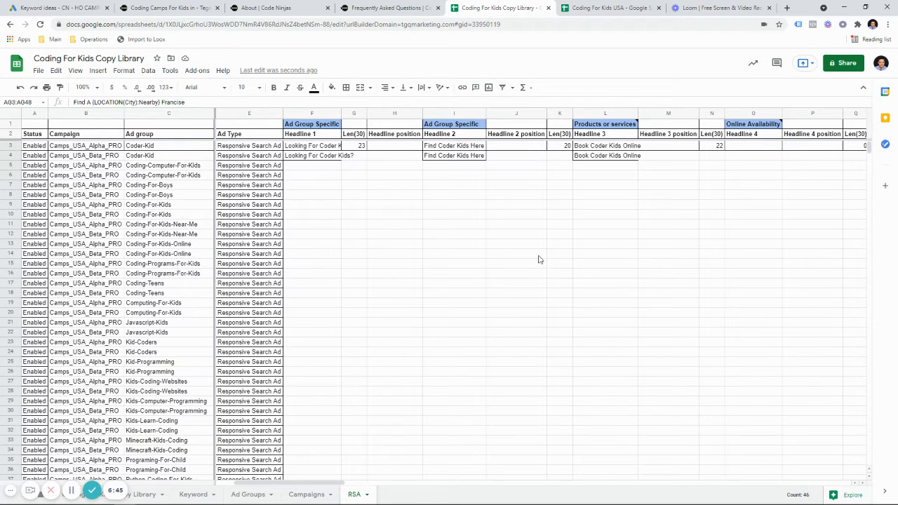
# - Copy the Coding-Computer-For-Kids ad copy in F3:BM4 of the Coding For Kids USA spreadsheet
pyautogui.click(606, 8)
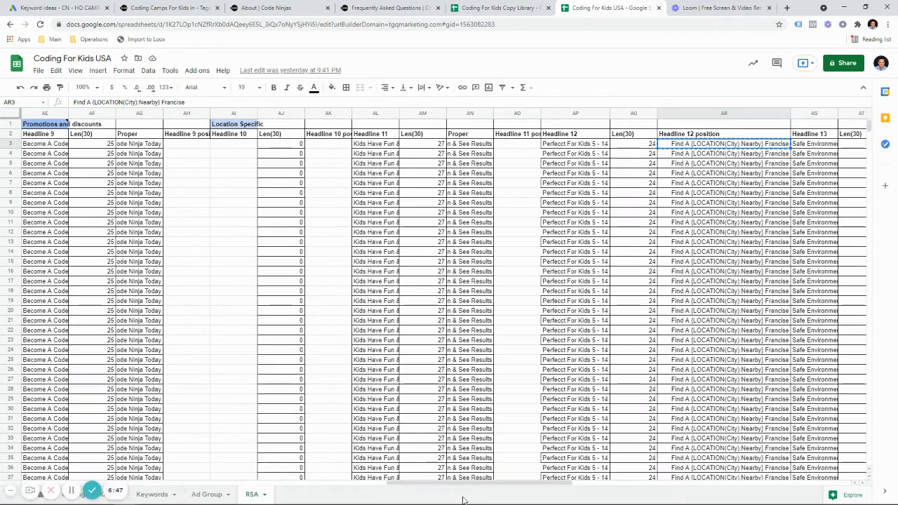
pyautogui.moveTo(462, 482); pyautogui.dragTo(286, 471)
pyautogui.hscroll(-10, 251, 473)
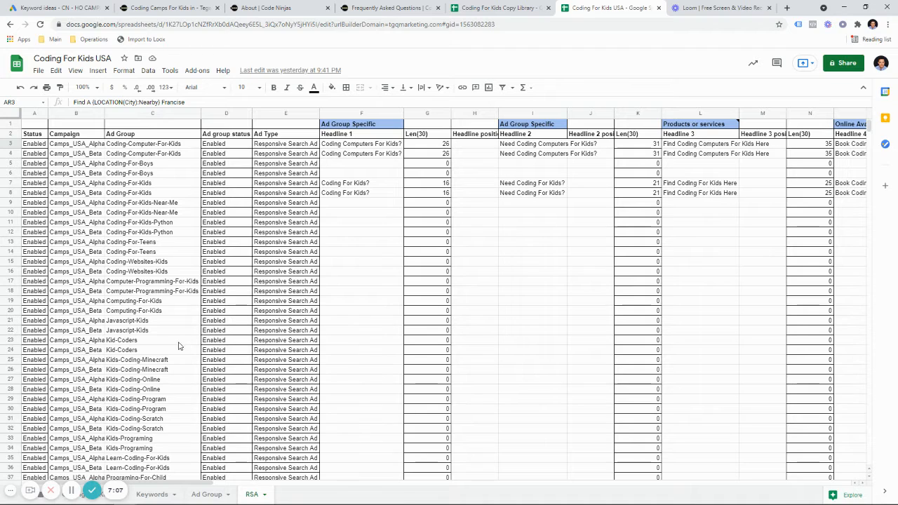
pyautogui.click(355, 147)
pyautogui.moveTo(355, 147); pyautogui.dragTo(617, 158)
pyautogui.hotkey('ctrl', 'c')
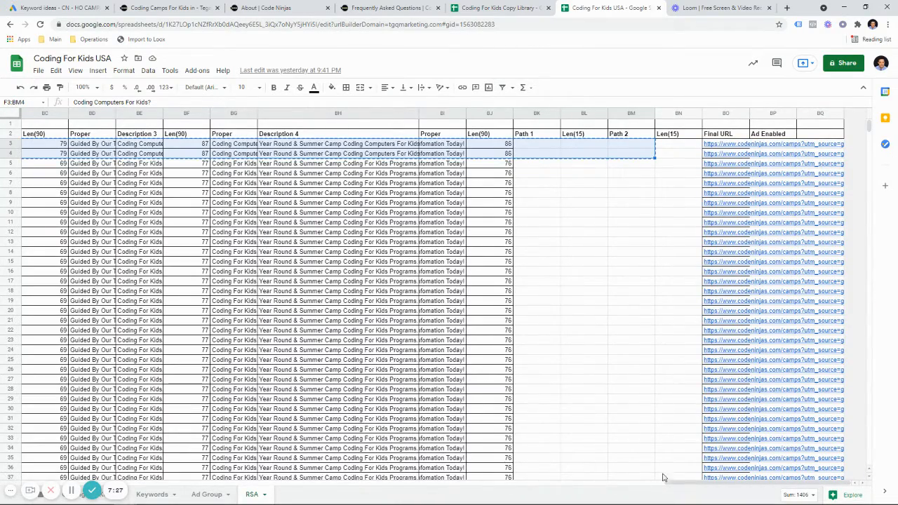
pyautogui.moveTo(676, 483); pyautogui.dragTo(23, 462)
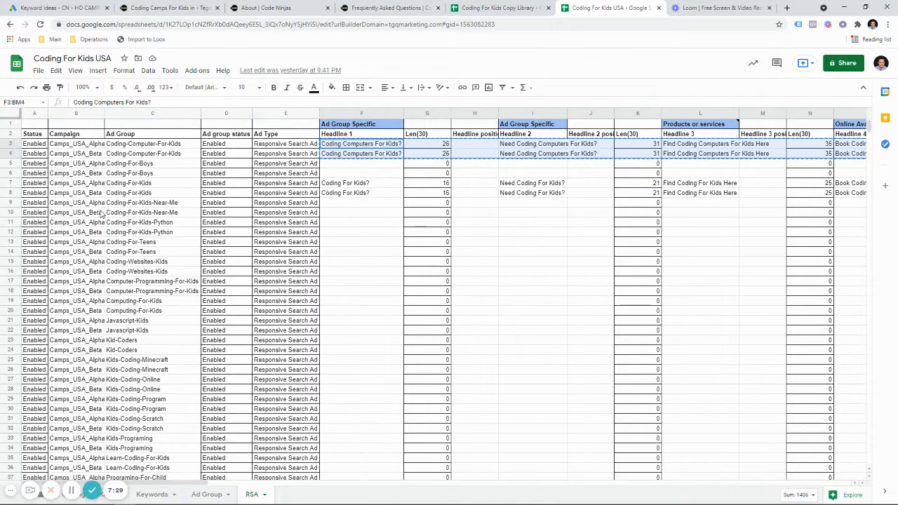
# - Paste the copied ad copy as values only into the Coding-Computer-For-Kids rows of the Copy Library, starting at F5
pyautogui.click(508, 6)
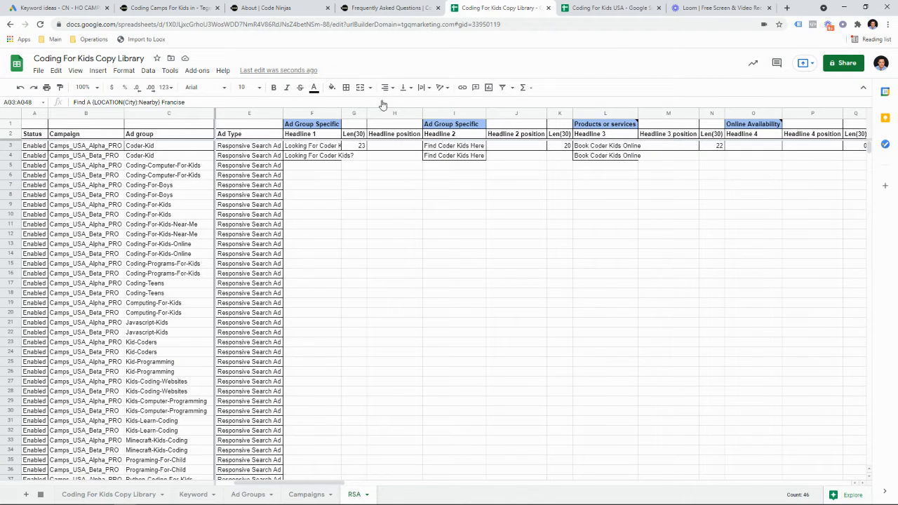
pyautogui.click(303, 170)
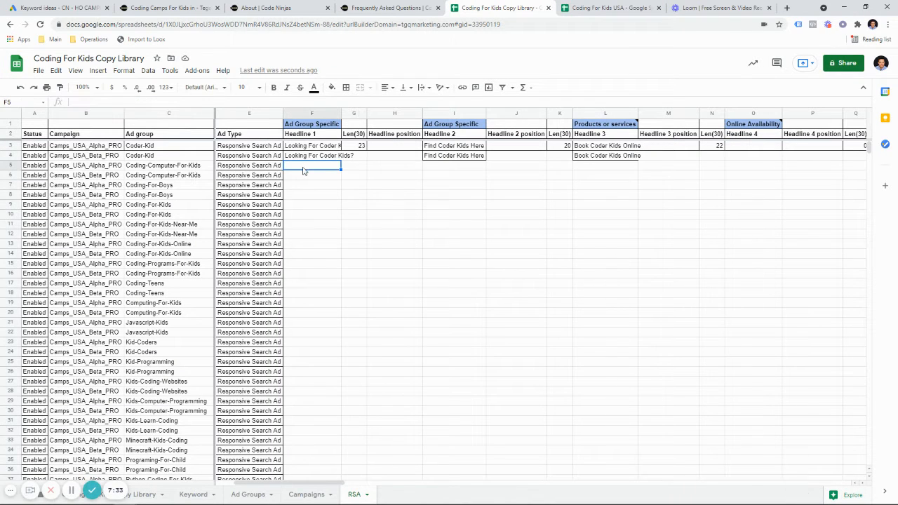
pyautogui.hotkey('ctrl', 'v')
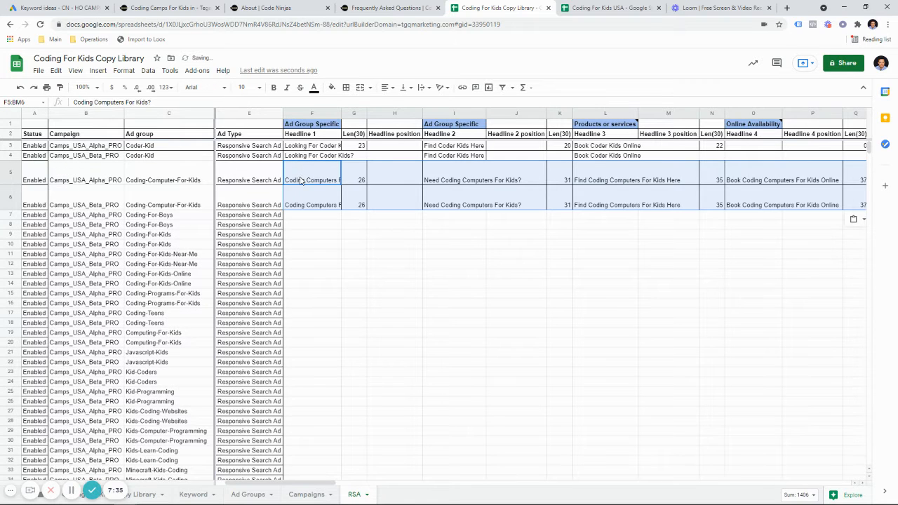
pyautogui.hotkey('ctrl', 'z')
pyautogui.hotkey('ctrl', 'shift', 'v')
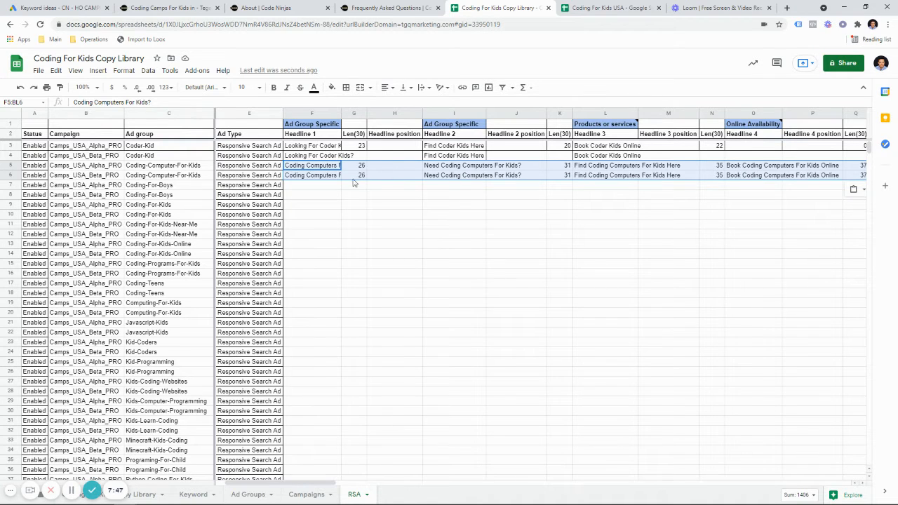
pyautogui.click(321, 187)
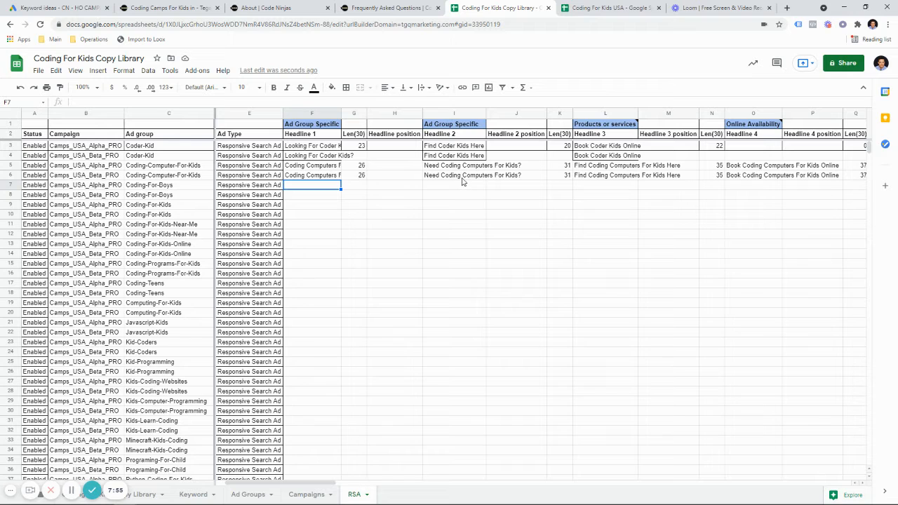
pyautogui.click(603, 8)
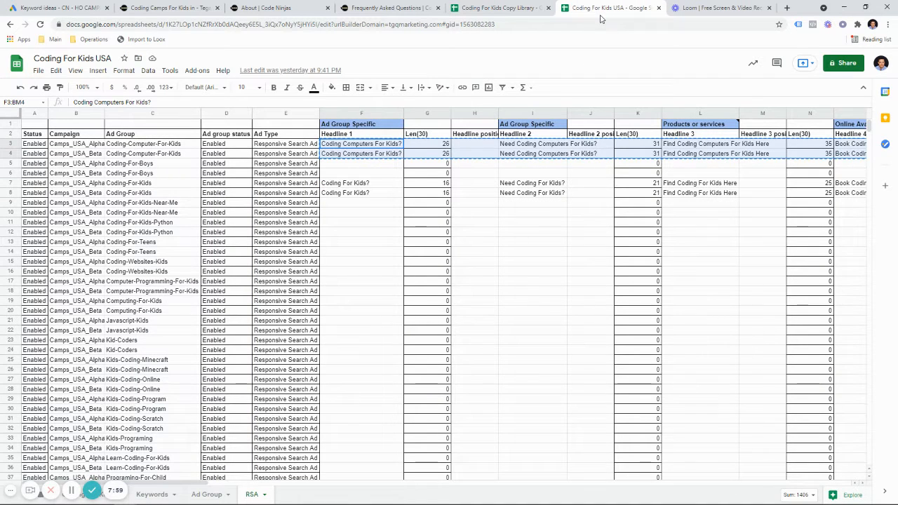
pyautogui.click(526, 7)
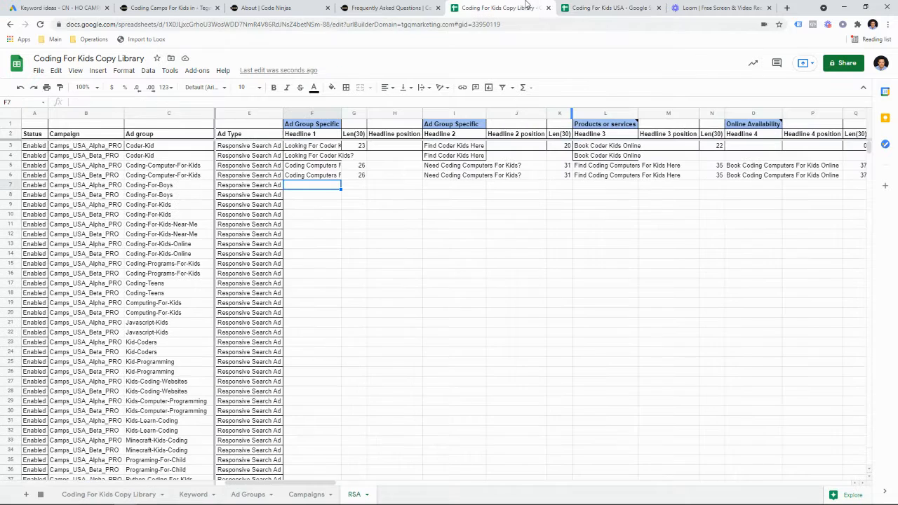
pyautogui.click(489, 165)
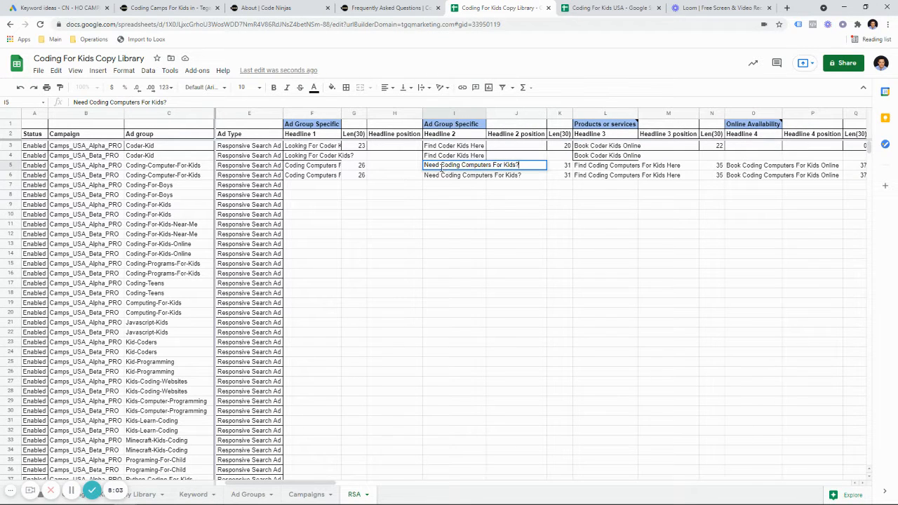
pyautogui.click(596, 166)
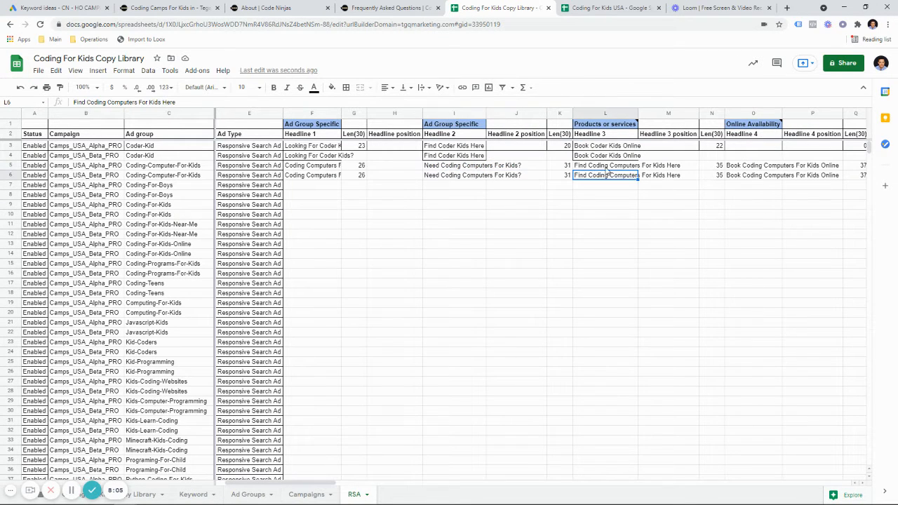
# - Remove the word Find from the Headline 3 texts in L5 and L6, keeping "Coding Computers For Kids Here"
pyautogui.doubleClick(585, 165)
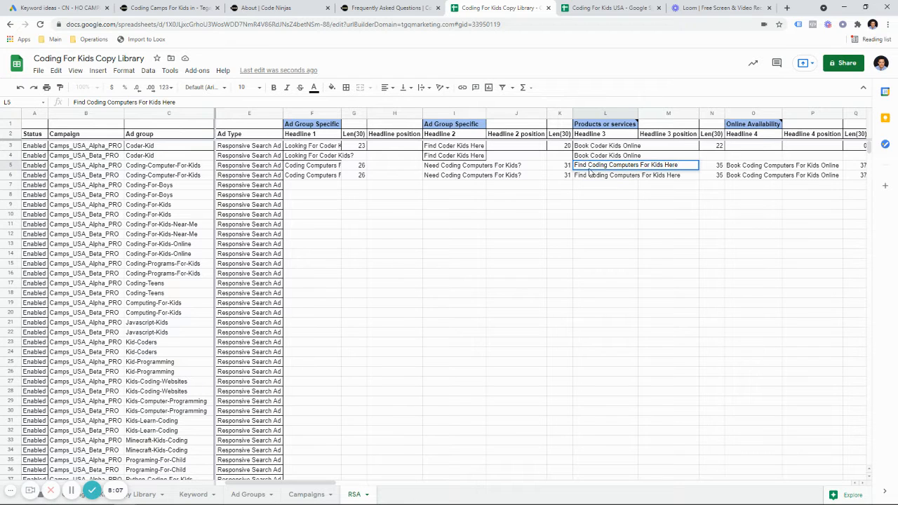
pyautogui.moveTo(589, 166); pyautogui.dragTo(549, 167)
pyautogui.press('BackSpace')
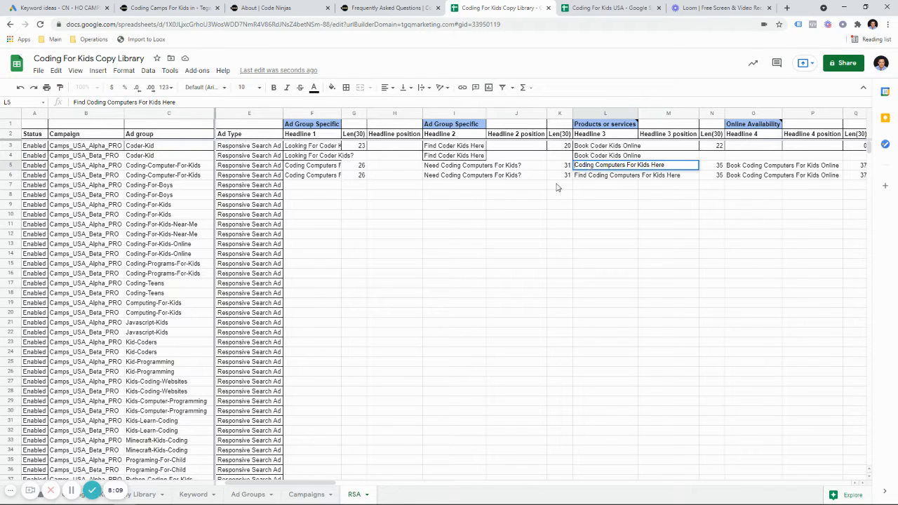
pyautogui.press('Return')
pyautogui.doubleClick(587, 175)
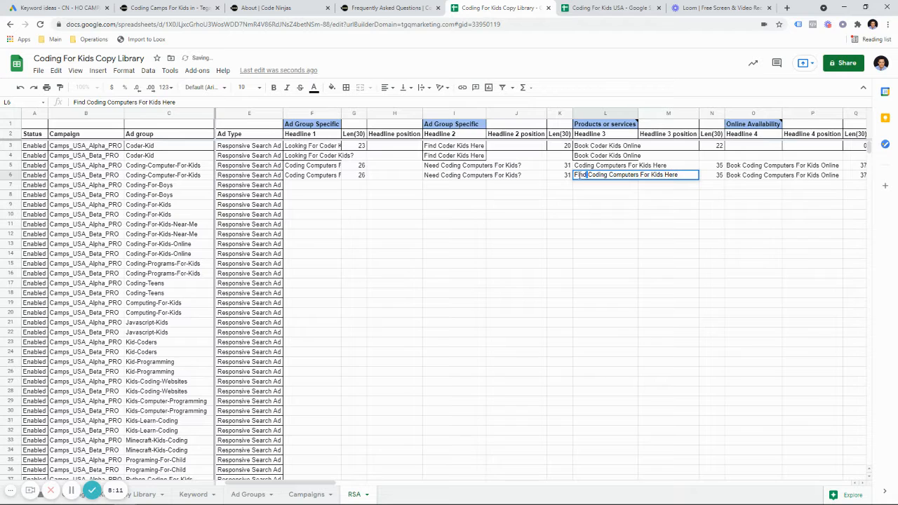
pyautogui.moveTo(587, 175); pyautogui.dragTo(571, 175)
pyautogui.press('BackSpace')
pyautogui.click(607, 196)
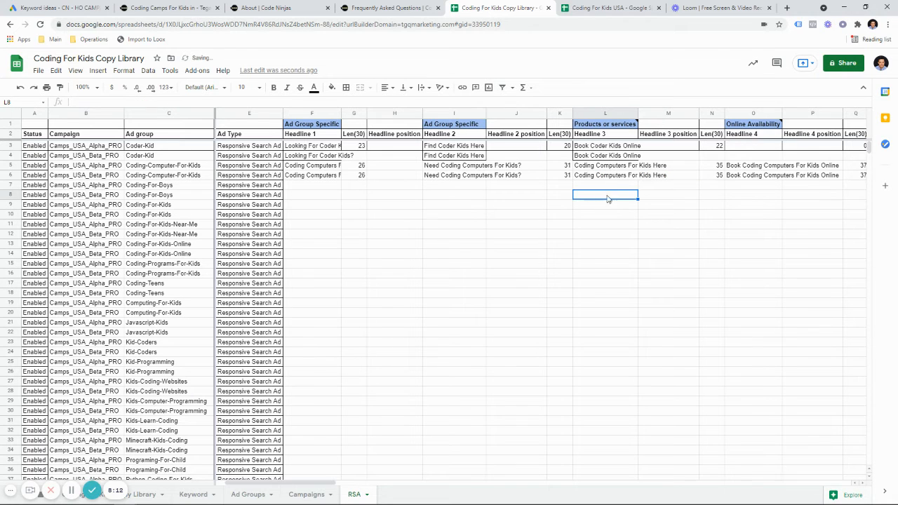
# - Check whether the Headline 3 length in N5 is a formula and undo the edits to L5 and L6
pyautogui.click(709, 166)
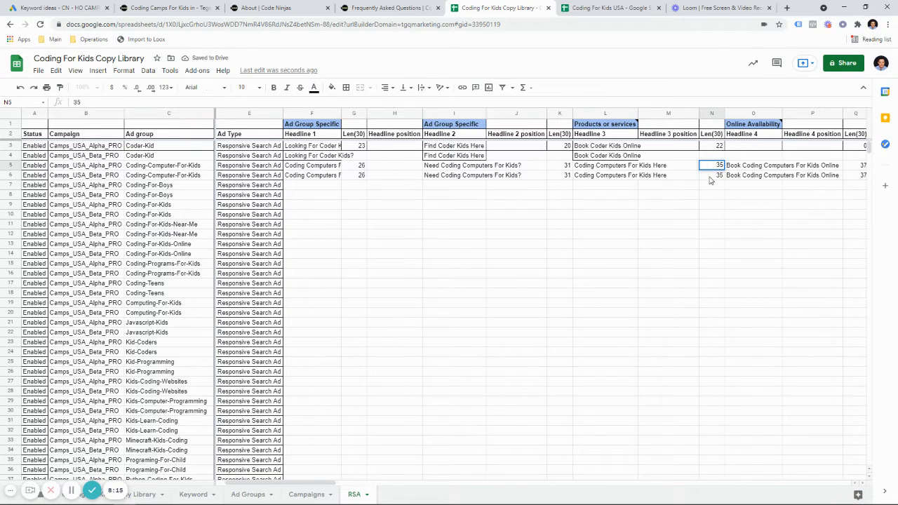
pyautogui.click(497, 177)
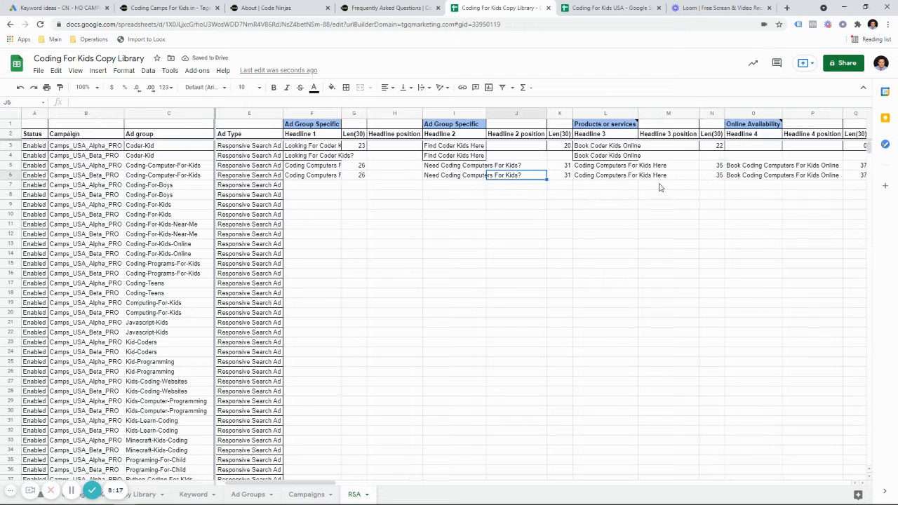
pyautogui.hotkey('ctrl', 'z')
pyautogui.hotkey('ctrl', 'z')
pyautogui.hotkey('ctrl', 'z')
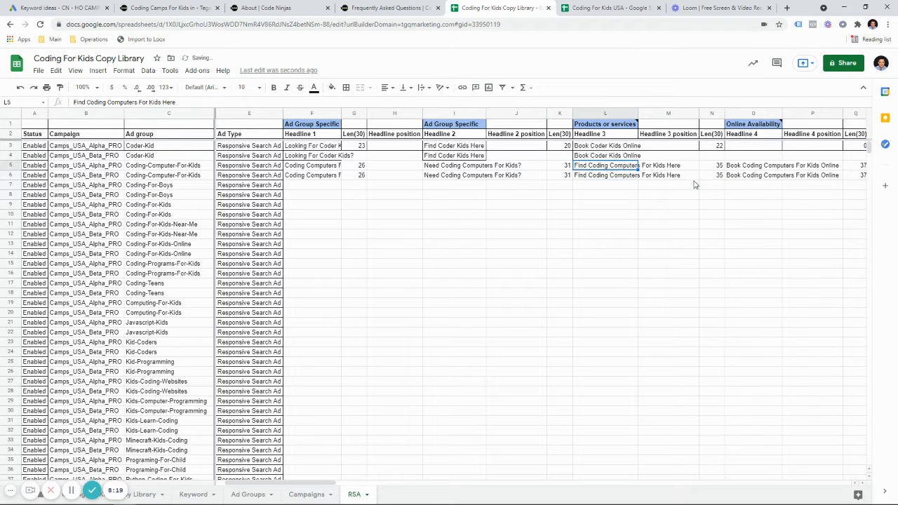
# - Paste the copied ad copy with its length formulas into F5:BM6 and reduce rows 5 and 6 to single-line height
pyautogui.hotkey('ctrl', 'v')
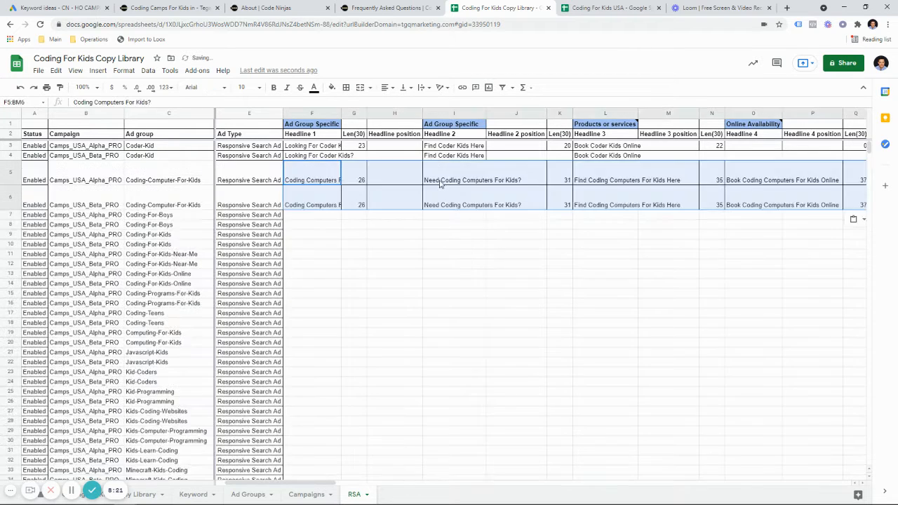
pyautogui.click(710, 166)
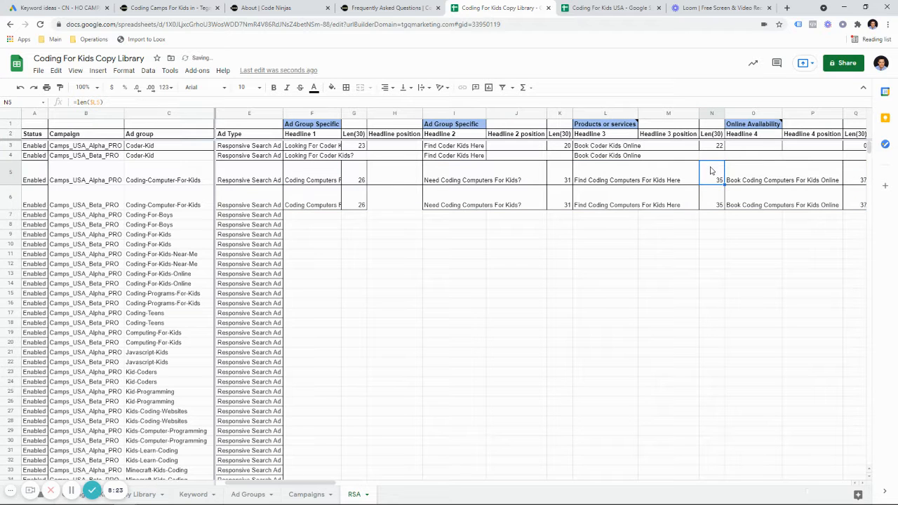
pyautogui.doubleClick(710, 166)
pyautogui.click(670, 203)
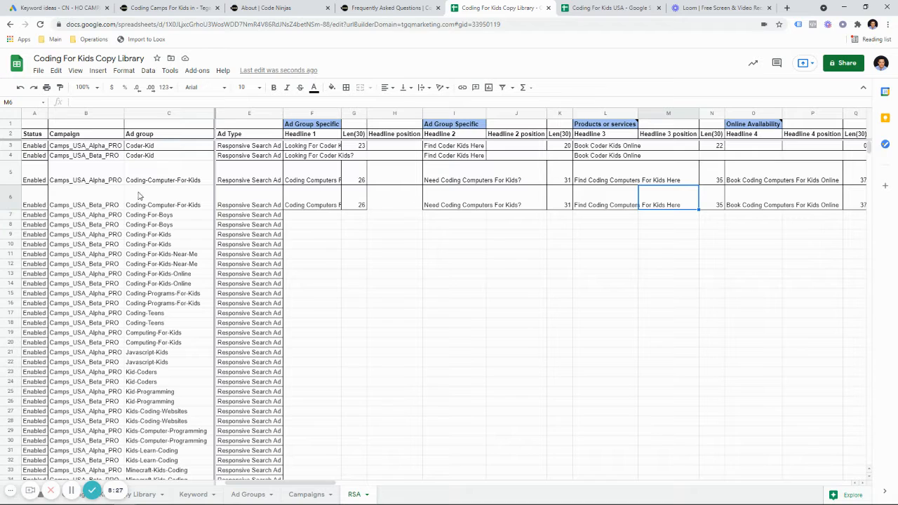
pyautogui.moveTo(14, 185)
pyautogui.mouseDown()
pyautogui.moveTo(14, 171)
pyautogui.moveTo(17, 181)
pyautogui.mouseUp()
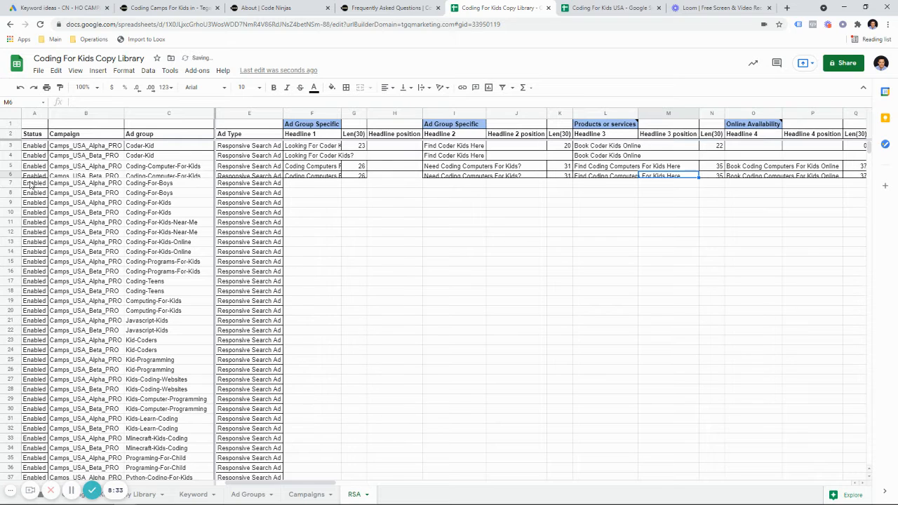
pyautogui.moveTo(15, 178); pyautogui.dragTo(15, 183)
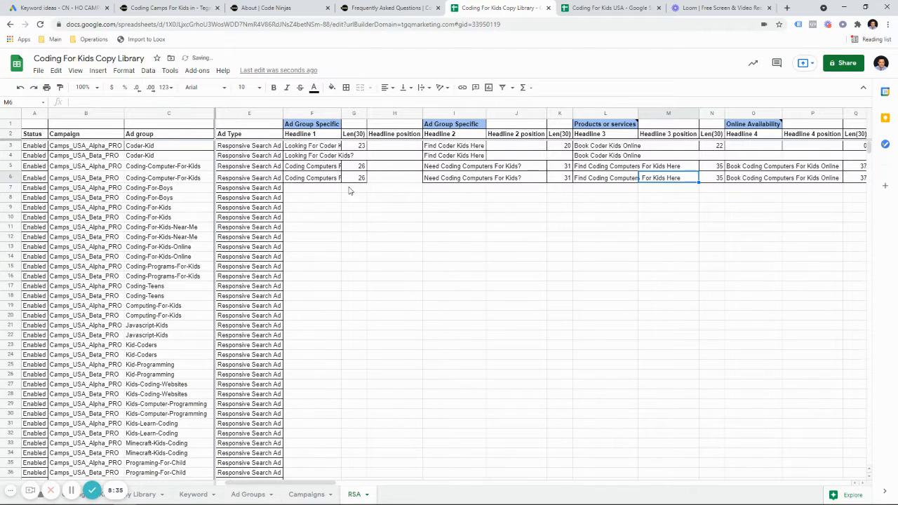
# - Shorten the Headline 2 text in I6 to "Coding Computers For Kids?"
pyautogui.doubleClick(469, 175)
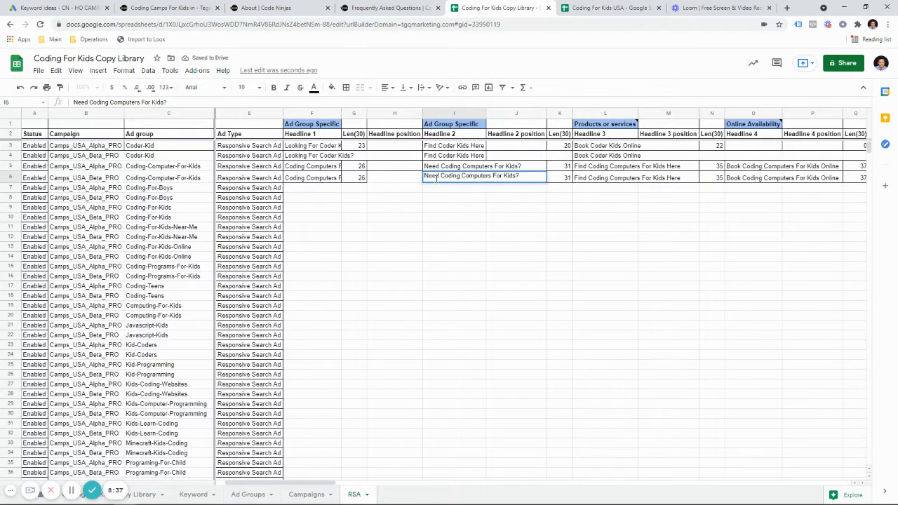
pyautogui.click(306, 184)
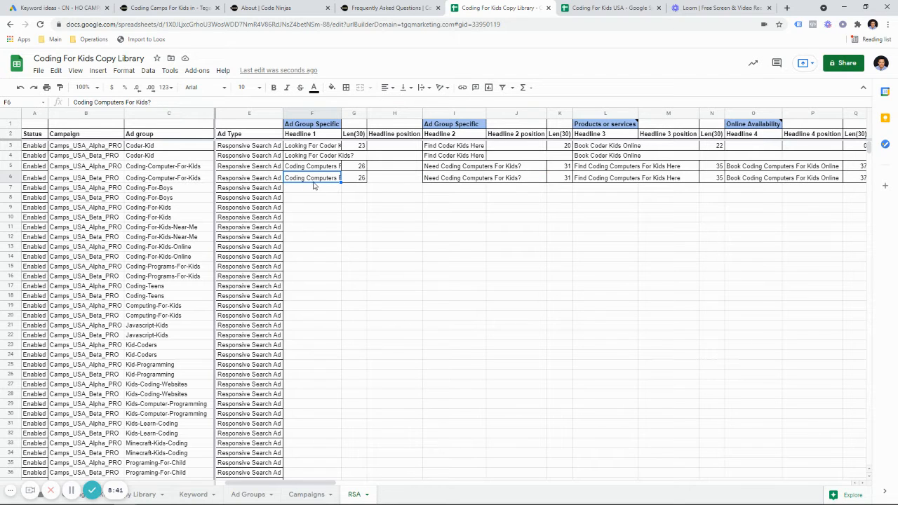
pyautogui.doubleClick(438, 180)
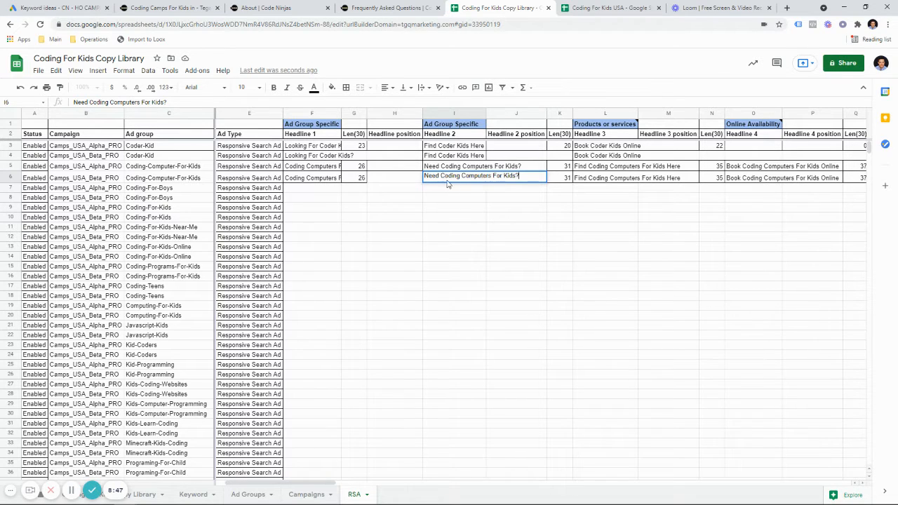
pyautogui.moveTo(440, 176); pyautogui.dragTo(414, 177)
pyautogui.press('BackSpace')
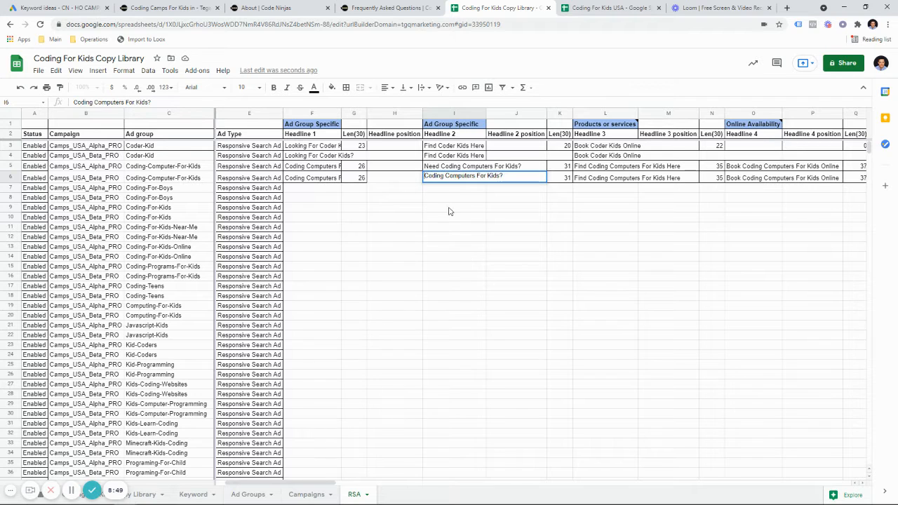
pyautogui.click(470, 212)
# - Change the Headline 2 text in I6 to "Need Computers For Kids?"
pyautogui.doubleClick(481, 180)
pyautogui.write('Need')
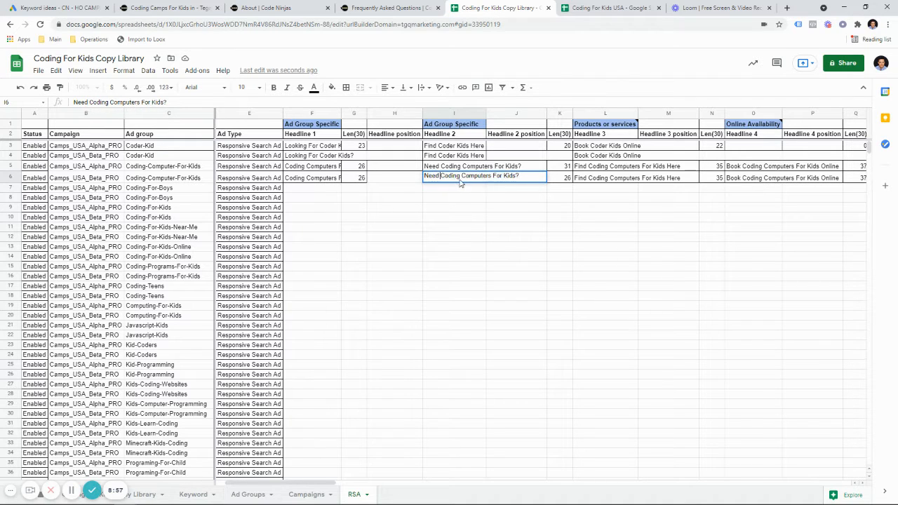
pyautogui.moveTo(460, 176); pyautogui.dragTo(445, 176)
pyautogui.press('BackSpace')
pyautogui.press('BackSpace')
pyautogui.click(469, 205)
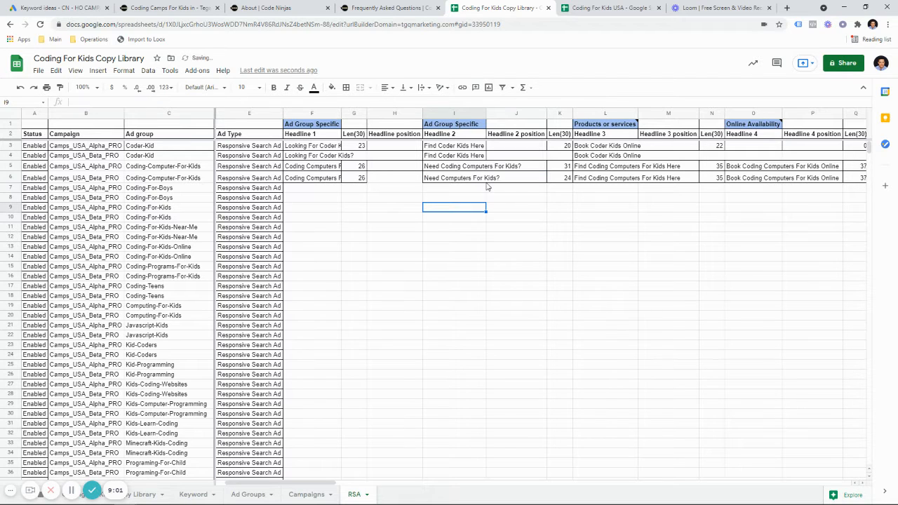
# - Shorten the Headline 3 text in L6 to "Find Coding Computers For Kids"
pyautogui.doubleClick(635, 176)
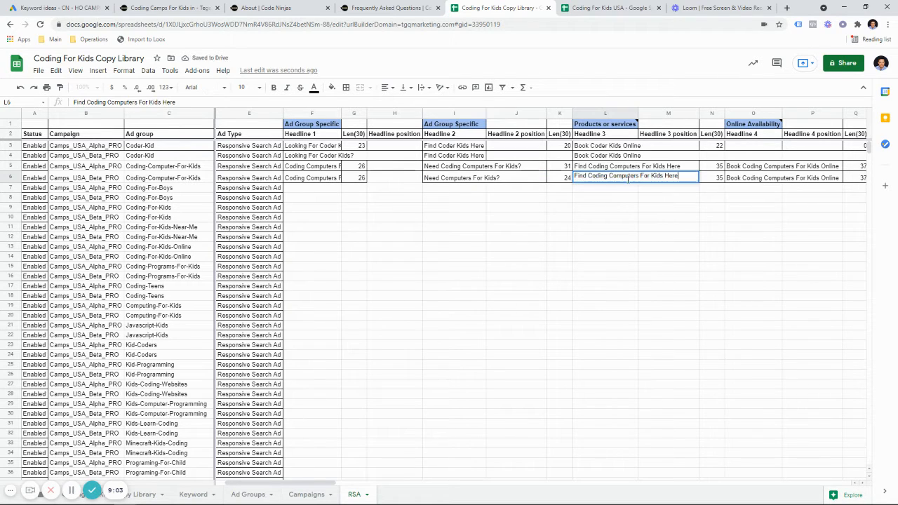
pyautogui.moveTo(664, 176); pyautogui.dragTo(691, 176)
pyautogui.press('BackSpace')
pyautogui.press('BackSpace')
pyautogui.click(687, 204)
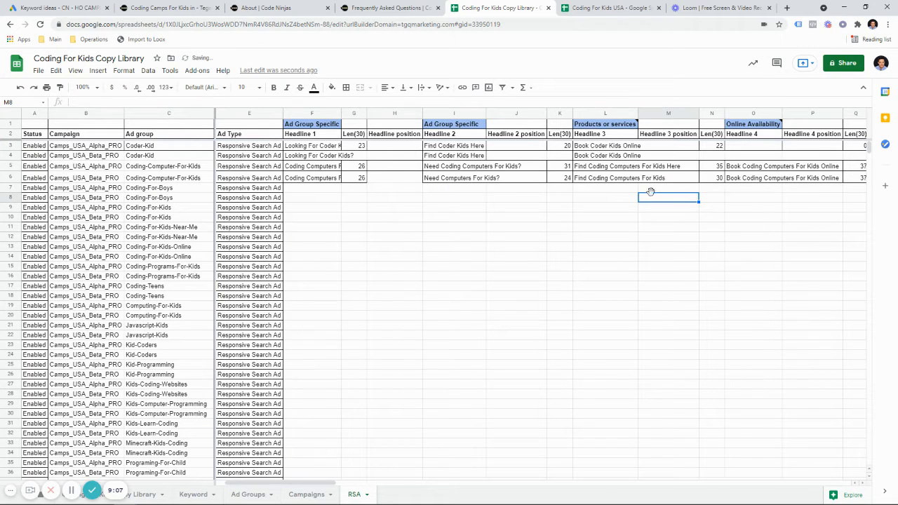
# - Remove the word Book from the Headline 4 text in O6, leaving "Coding Computers For Kids Online"
pyautogui.click(727, 177)
pyautogui.press('Right')
pyautogui.press('Right')
pyautogui.press('Right')
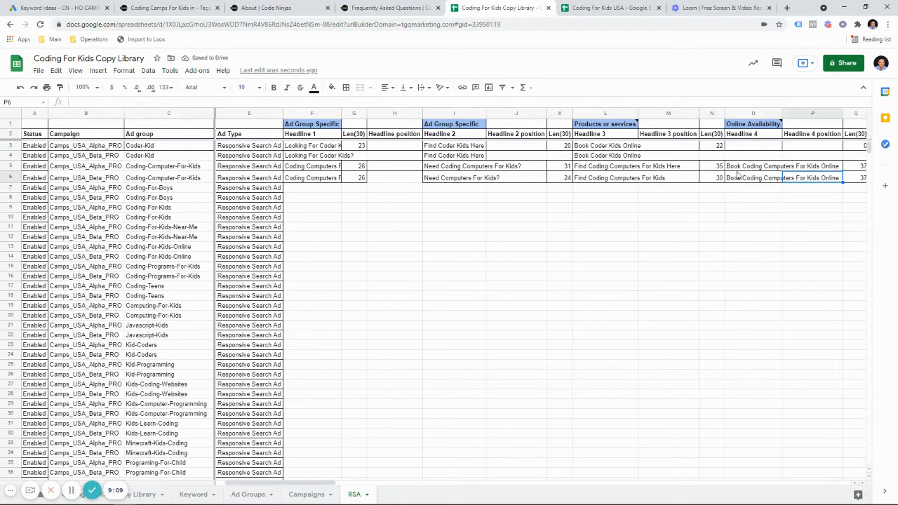
pyautogui.click(640, 181)
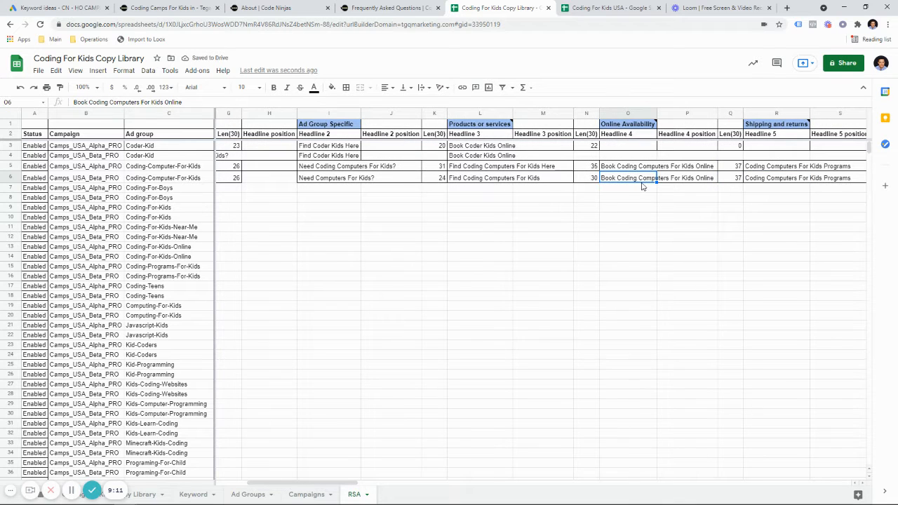
pyautogui.doubleClick(645, 182)
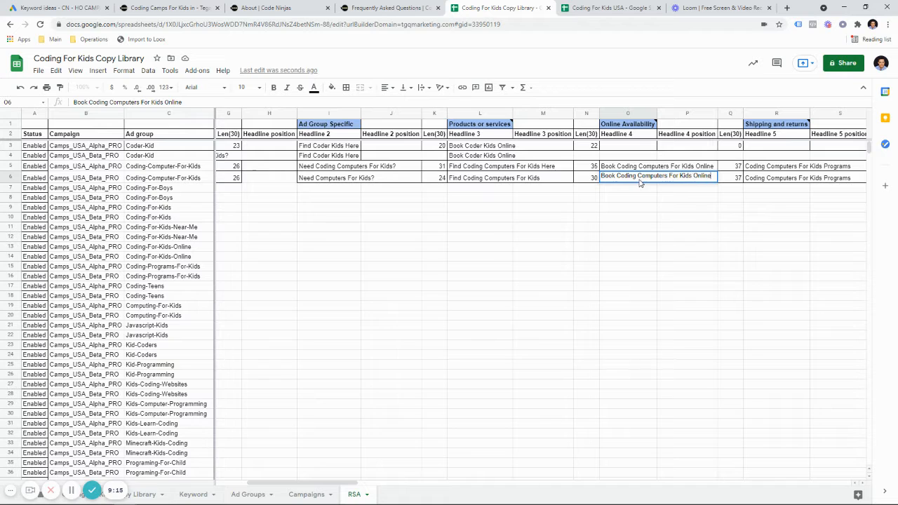
pyautogui.moveTo(617, 176); pyautogui.dragTo(583, 178)
pyautogui.press('BackSpace')
pyautogui.press('Delete')
pyautogui.press('Return')
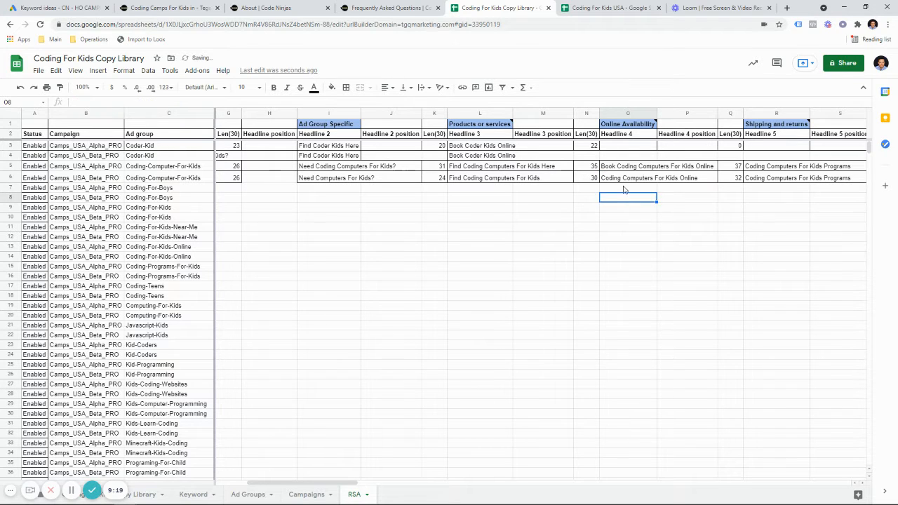
# - Copy the Headline 4 text from O6 into O5
pyautogui.click(629, 180)
pyautogui.hotkey('ctrl', 'c')
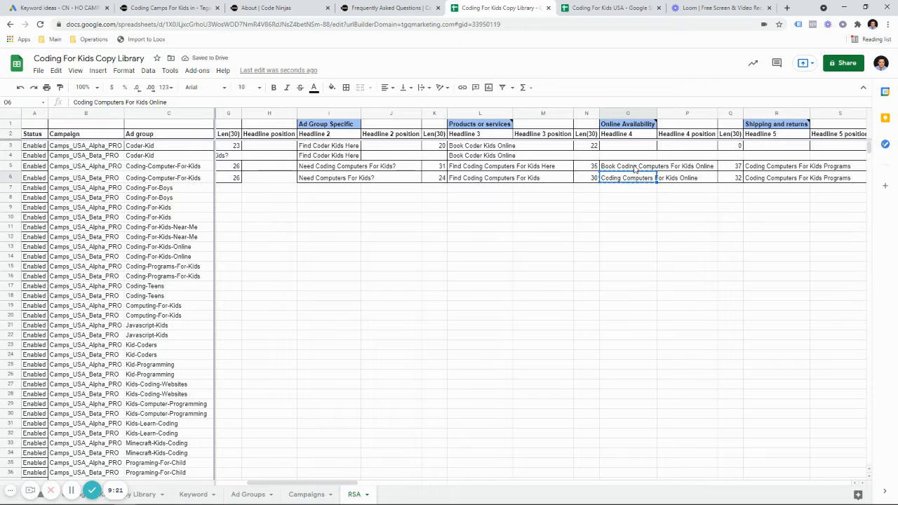
pyautogui.click(633, 166)
pyautogui.hotkey('ctrl', 'v')
# - Remove the word For from the Headline 4 texts in O6 and O5 so both read "Coding Computers Kids Online"
pyautogui.doubleClick(633, 179)
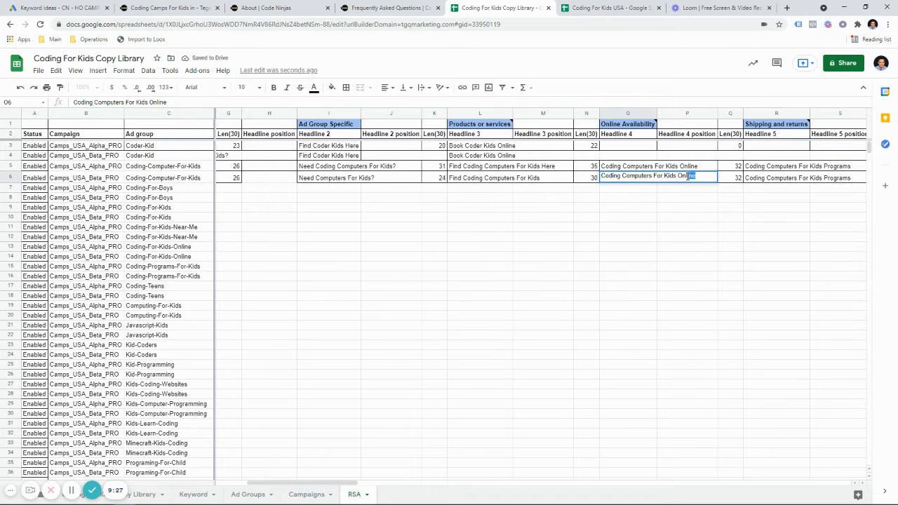
pyautogui.click(665, 179)
pyautogui.click(661, 177)
pyautogui.press('BackSpace')
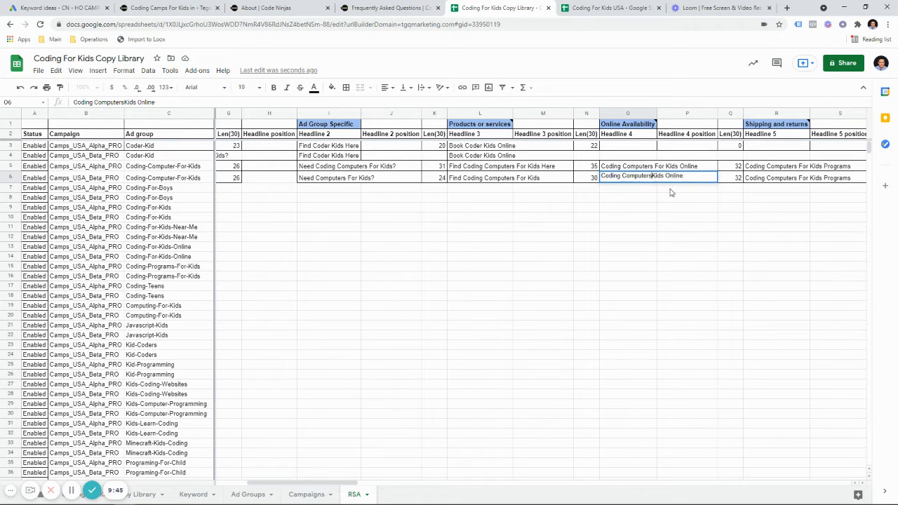
pyautogui.click(684, 188)
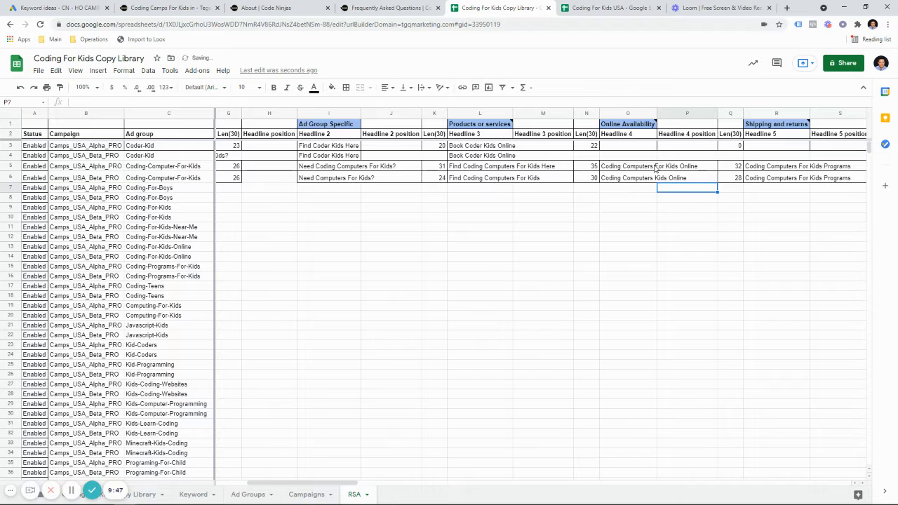
pyautogui.click(656, 167)
pyautogui.doubleClick(659, 165)
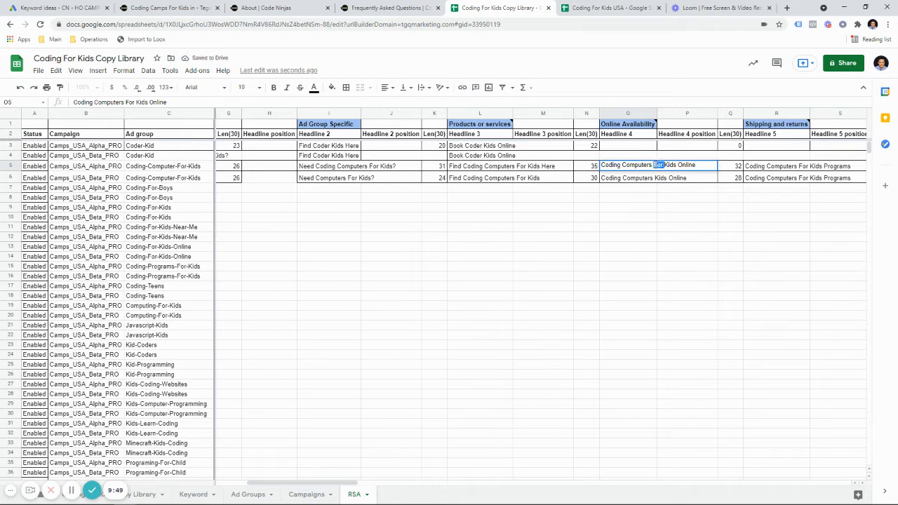
pyautogui.press('BackSpace')
pyautogui.moveTo(657, 209); pyautogui.dragTo(656, 217)
pyautogui.click(747, 178)
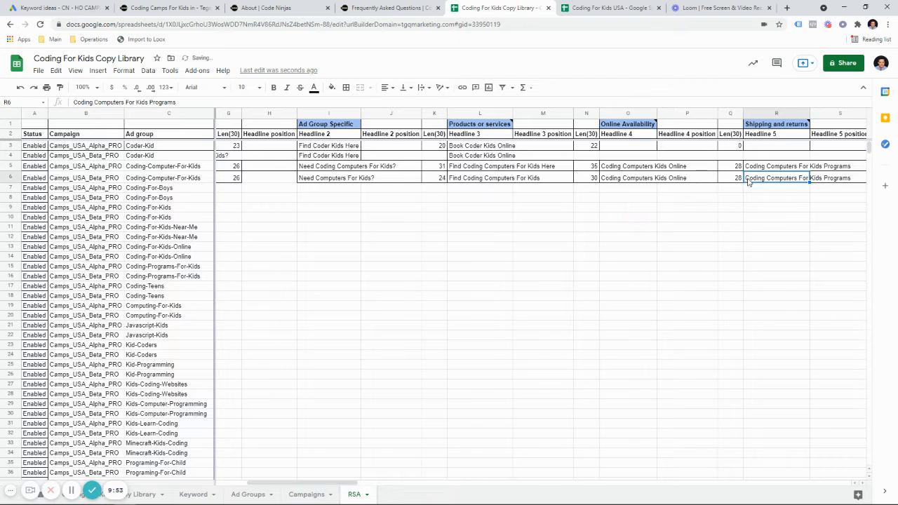
# - Examine the headline texts and character counts across row 6 from Headline 5 through Headline 7
pyautogui.press('Right')
pyautogui.press('Right')
pyautogui.press('Right')
pyautogui.press('Right')
pyautogui.press('Right')
pyautogui.press('Right')
pyautogui.press('Right')
pyautogui.press('Right')
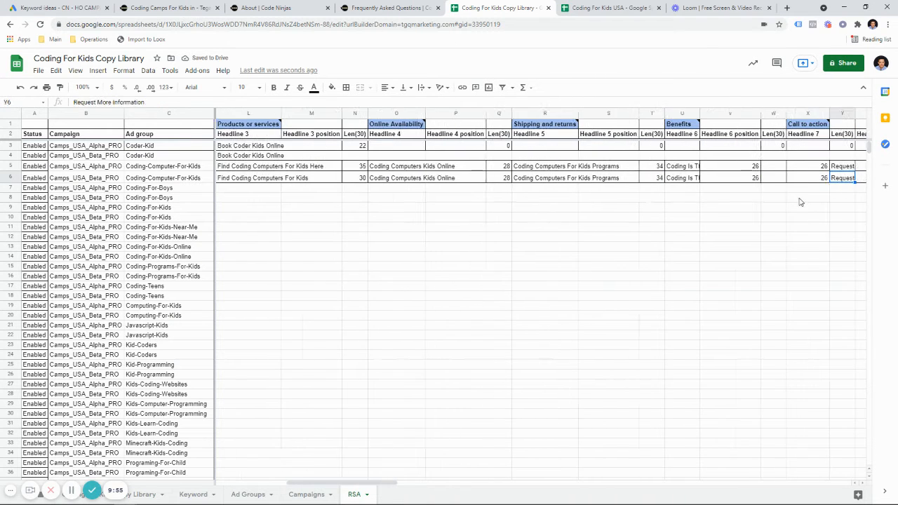
# - Try to paste the Coding-For-Kids ad copy from rows 7 and 8 of Coding For Kids USA into the Copy Library at M9
pyautogui.hotkey('ctrl', 'Tab')
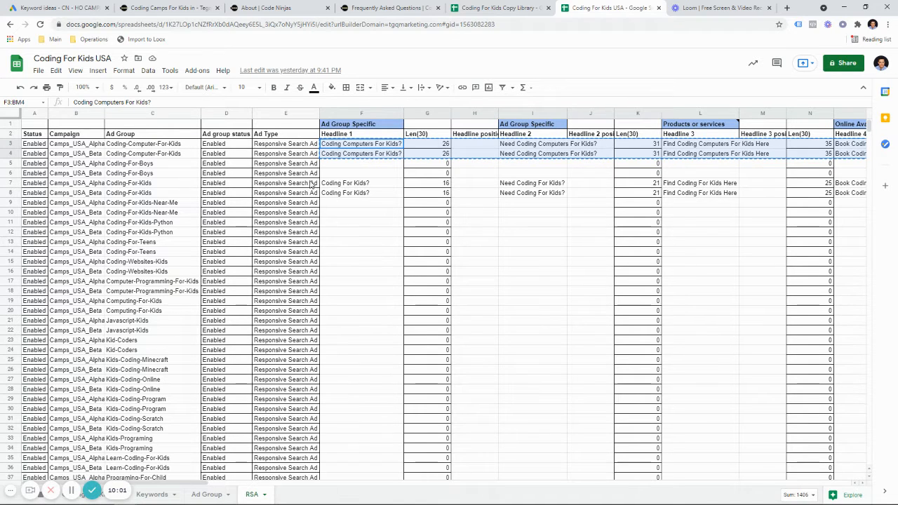
pyautogui.moveTo(329, 184); pyautogui.dragTo(896, 196)
pyautogui.click(495, 9)
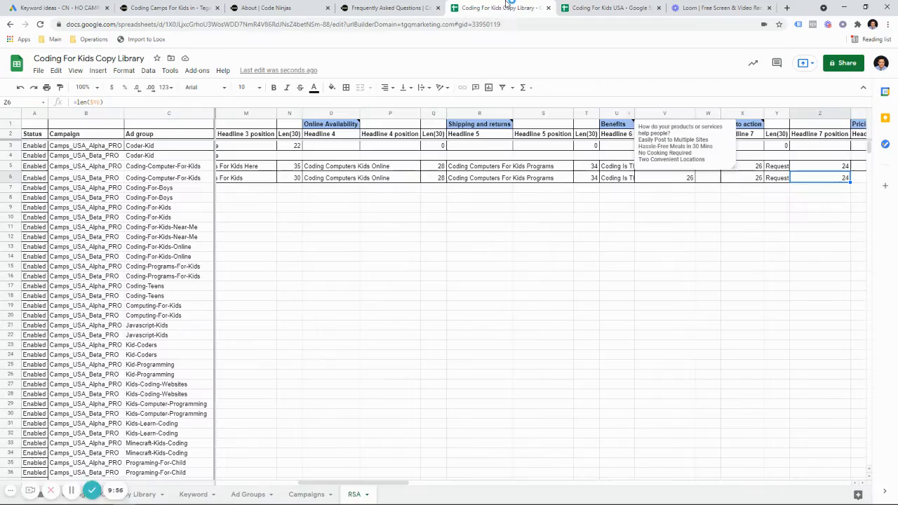
pyautogui.click(245, 210)
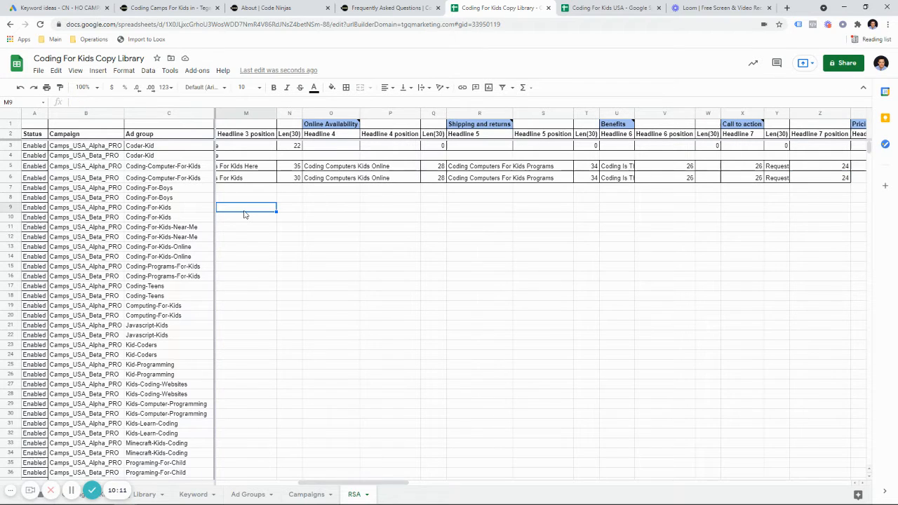
pyautogui.hotkey('ctrl', 'v')
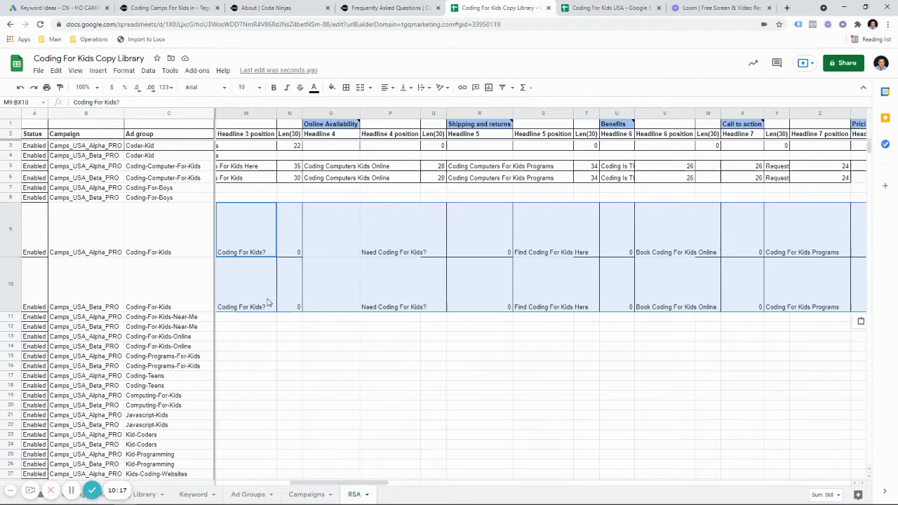
# - Undo the misplaced paste of ad copy in rows 9 and 10
pyautogui.click(243, 303)
pyautogui.press('Left')
pyautogui.press('Left')
pyautogui.press('Left')
pyautogui.press('Left')
pyautogui.press('Left')
pyautogui.press('Left')
pyautogui.press('Left')
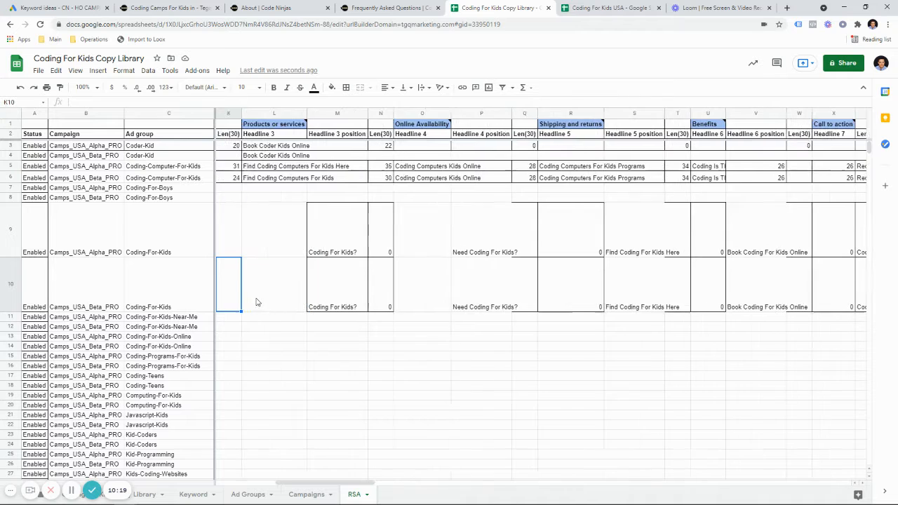
pyautogui.press('Left')
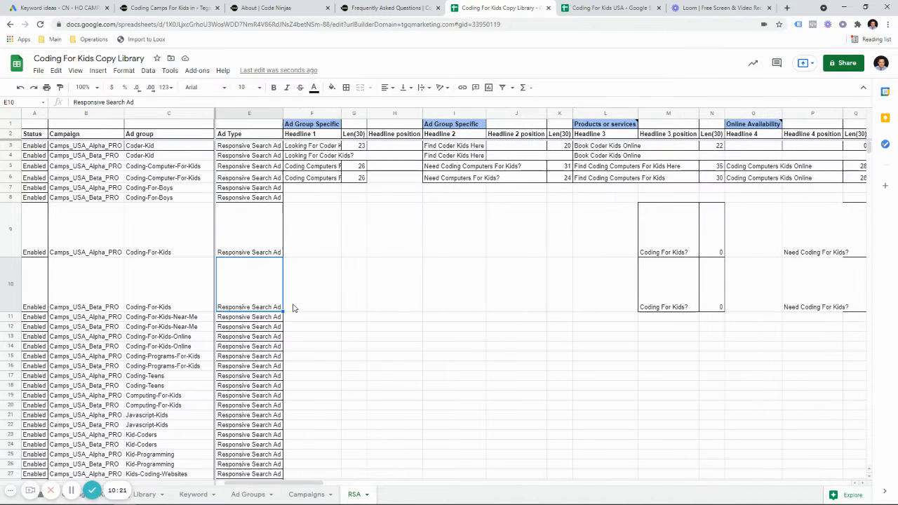
pyautogui.hotkey('ctrl', 'z')
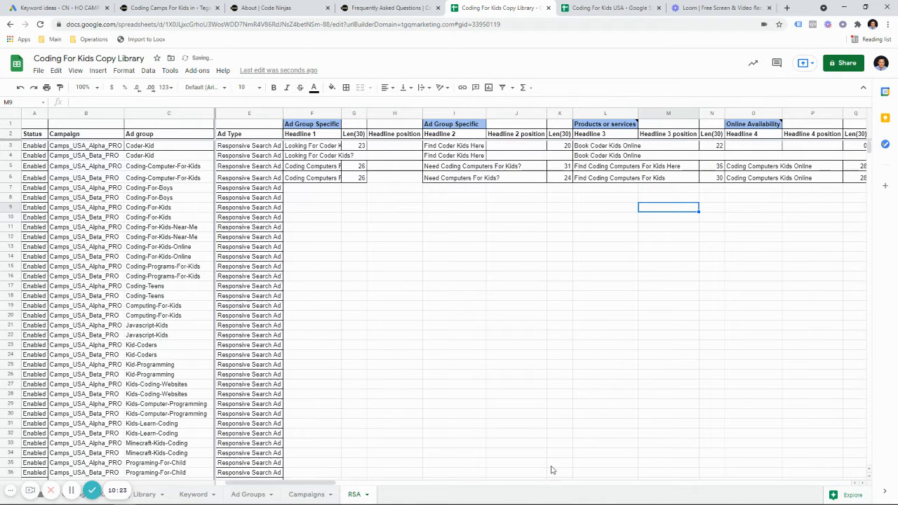
# - Copy the Coding-For-Kids ad copy in F7:BM8 of Coding For Kids USA into the Coding-For-Boys rows of the Copy Library, starting at F7
pyautogui.moveTo(317, 482); pyautogui.dragTo(294, 483)
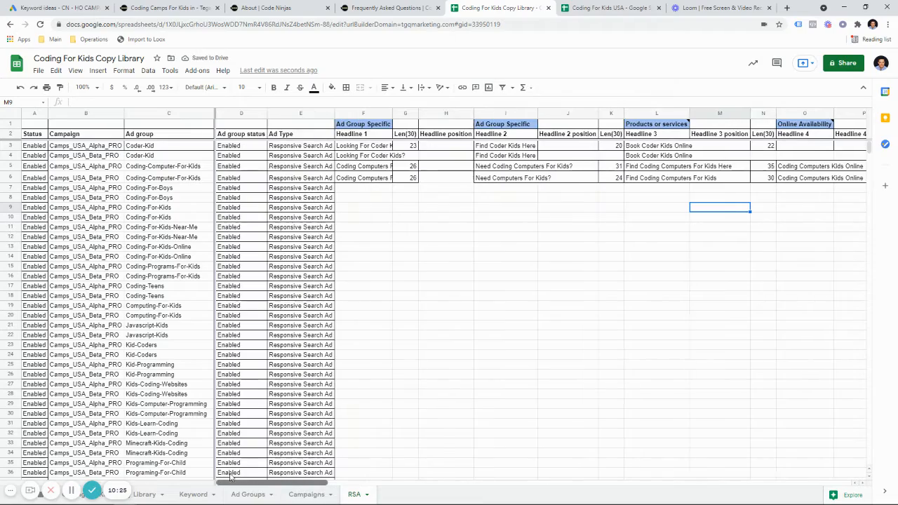
pyautogui.click(608, 8)
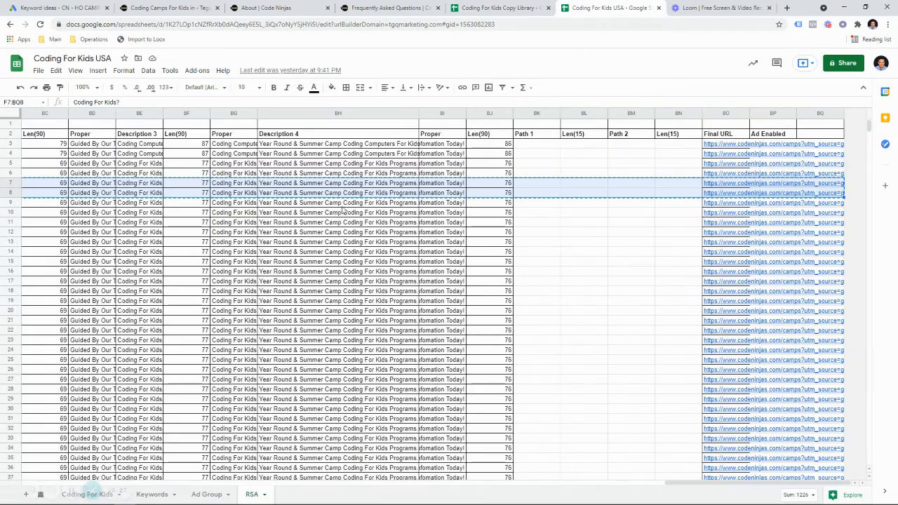
pyautogui.moveTo(677, 483); pyautogui.dragTo(28, 481)
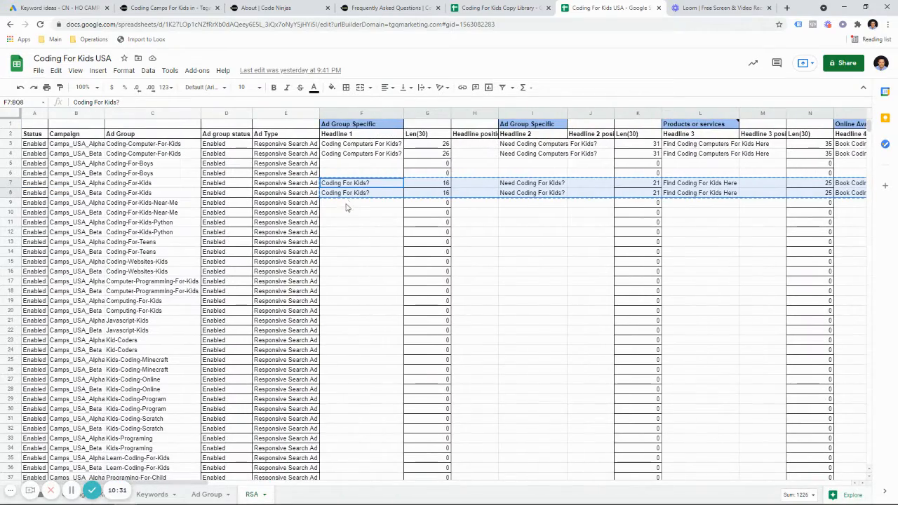
pyautogui.moveTo(345, 184); pyautogui.dragTo(630, 194)
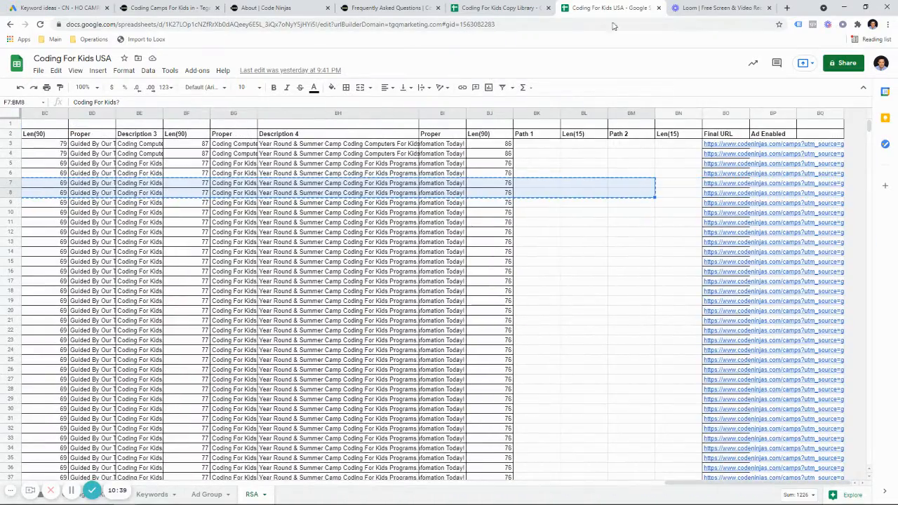
pyautogui.click(500, 8)
pyautogui.click(374, 188)
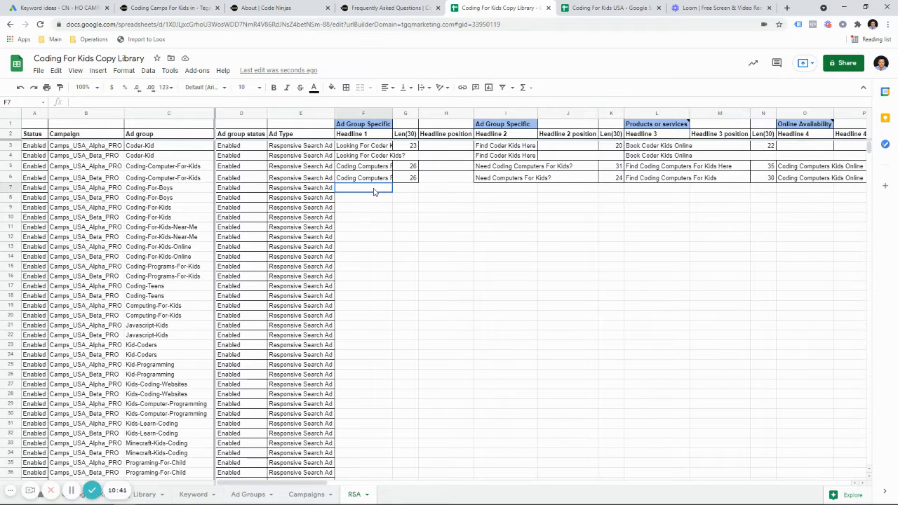
pyautogui.hotkey('ctrl', 'v')
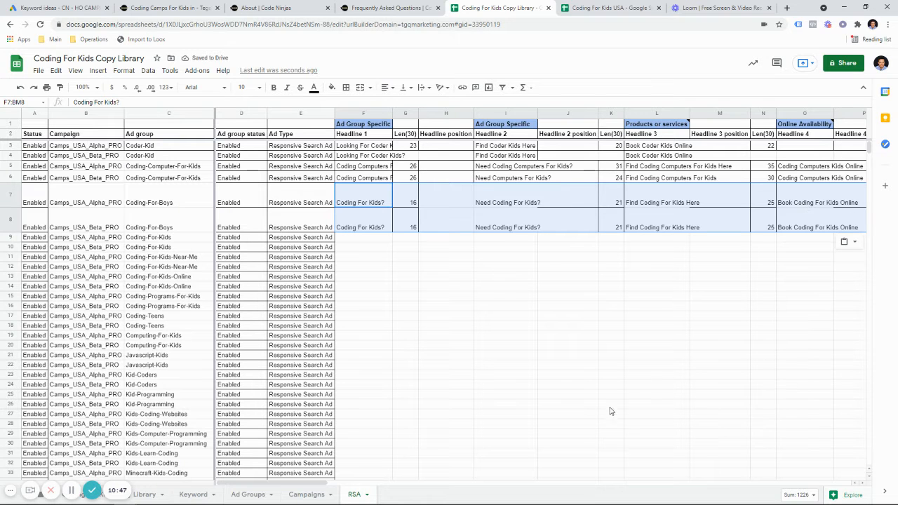
# - Copy the misplaced Year Round & Summer Camp texts from BH5:BH8 into Description 4 cells BF5:BF8, and clear BG5:BJ8
pyautogui.moveTo(227, 487); pyautogui.dragTo(465, 487)
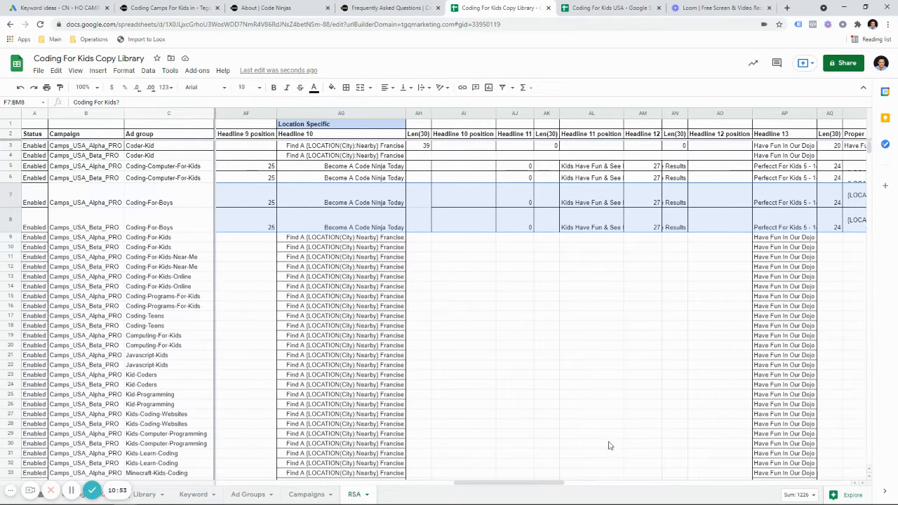
pyautogui.moveTo(540, 485); pyautogui.dragTo(768, 463)
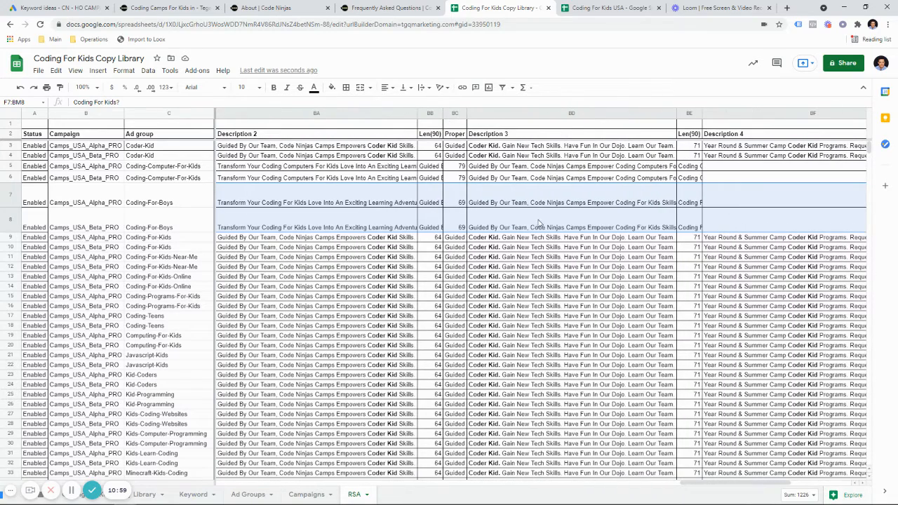
pyautogui.click(567, 203)
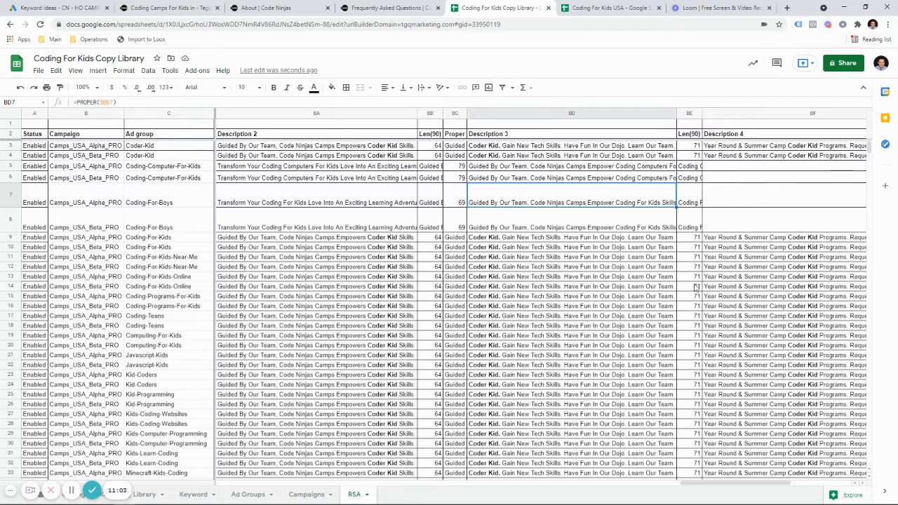
pyautogui.moveTo(684, 483); pyautogui.dragTo(727, 486)
pyautogui.click(688, 201)
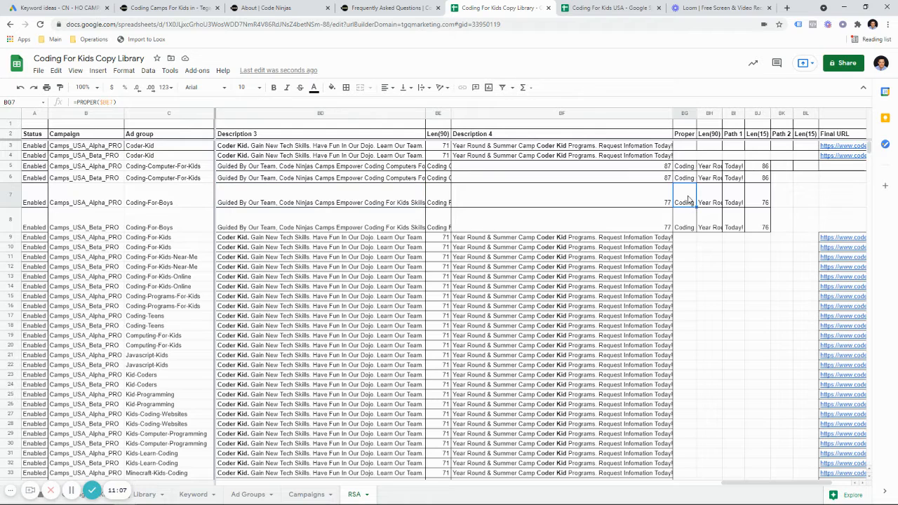
pyautogui.click(707, 204)
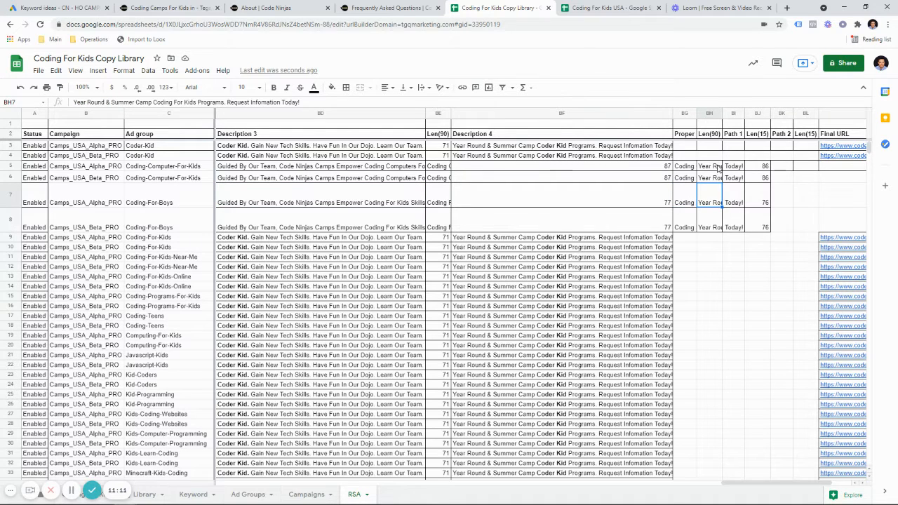
pyautogui.moveTo(716, 169); pyautogui.dragTo(717, 226)
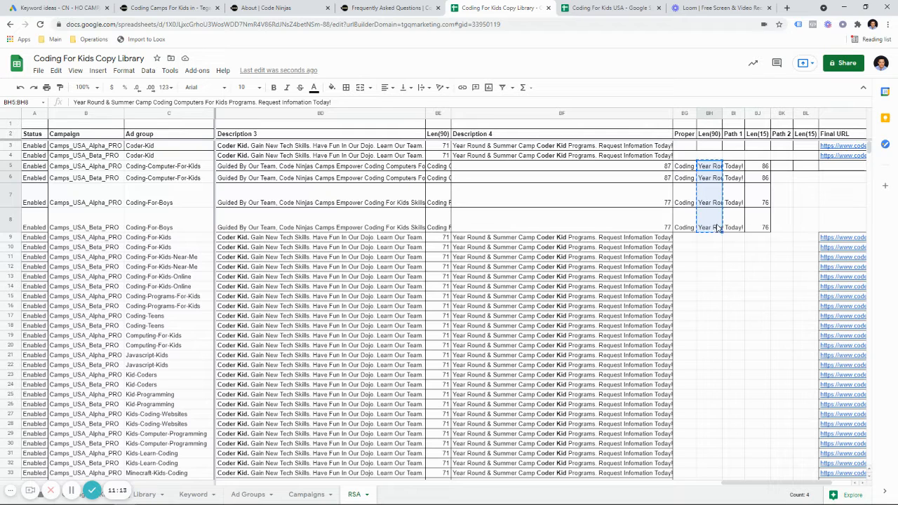
pyautogui.click(613, 169)
pyautogui.write('Year Round & Summer Camp Coding Computers For Kids Programs. Request Infomation Today! Year Round & Summer Camp Coding Computers For Kids Programs. Request Infomation Today! Year Round & Summer Camp Coding For Kids Programs. Request Infomation Today! Year Round & Summer Camp Coding For Kids Programs. Request Infomation Today!')
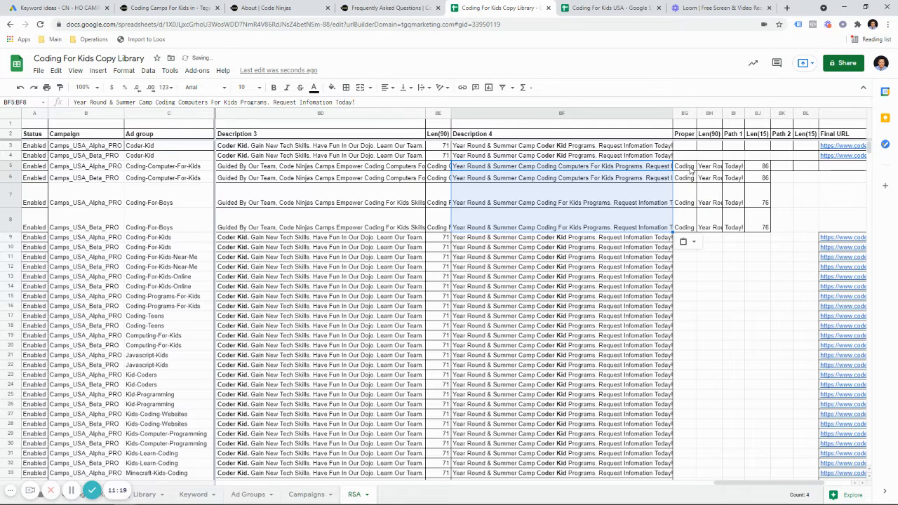
pyautogui.moveTo(691, 171); pyautogui.dragTo(753, 224)
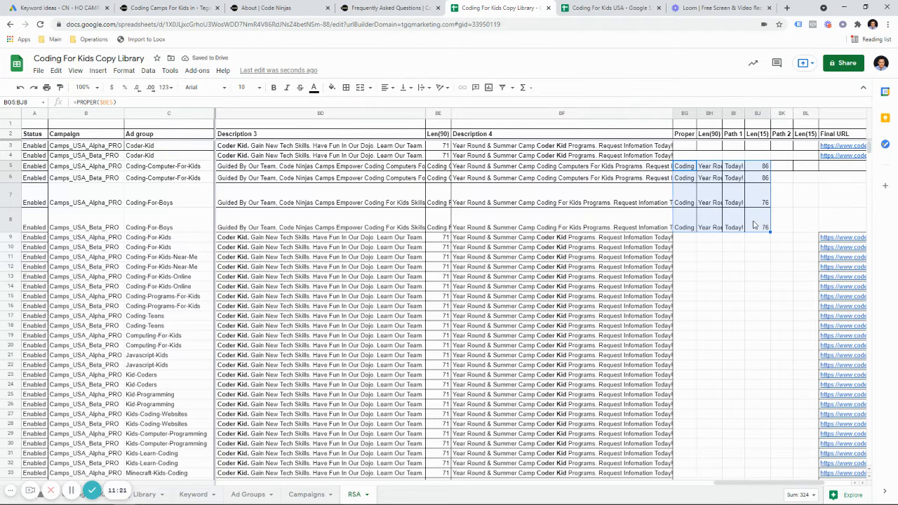
pyautogui.press('Delete')
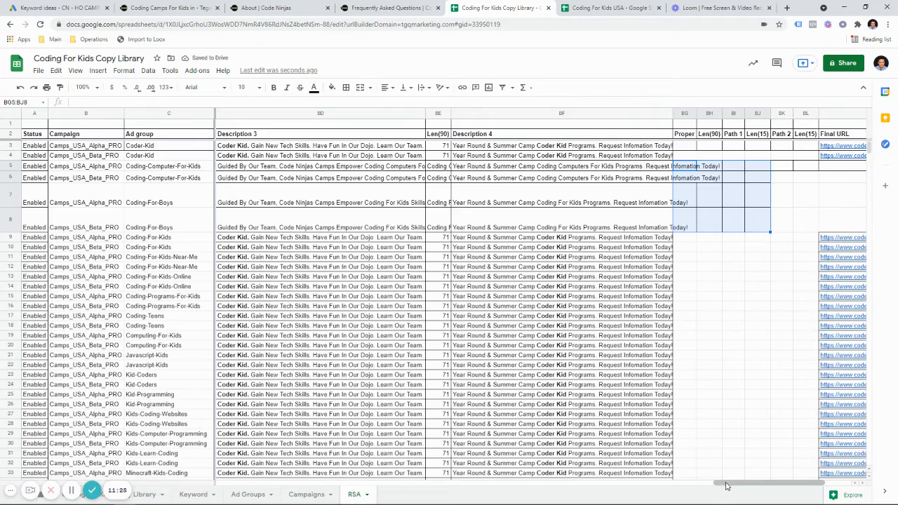
# - Replace every "Coding For Kids" with "Coding For Boys" within F7:BM8, the Coding-For-Boys ad copy
pyautogui.moveTo(726, 485); pyautogui.dragTo(238, 472)
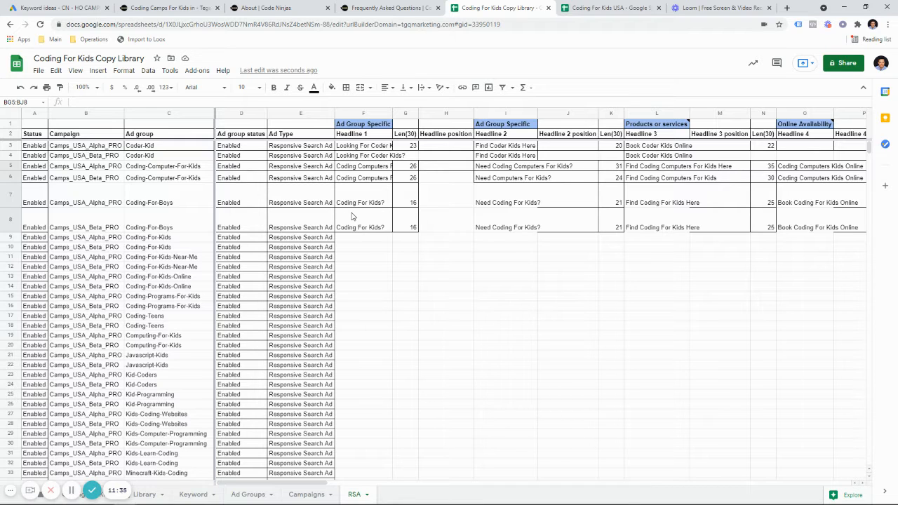
pyautogui.click(169, 209)
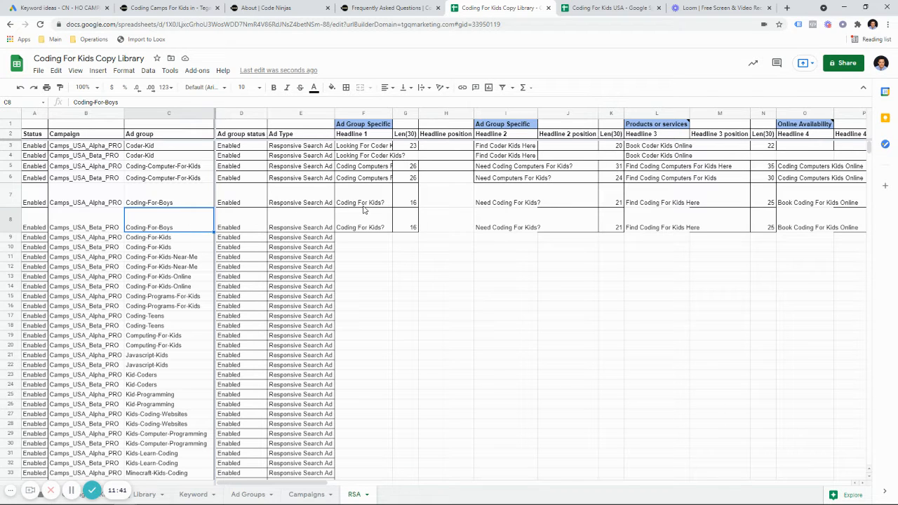
pyautogui.moveTo(355, 209); pyautogui.dragTo(896, 225)
pyautogui.hotkey('ctrl', 'h')
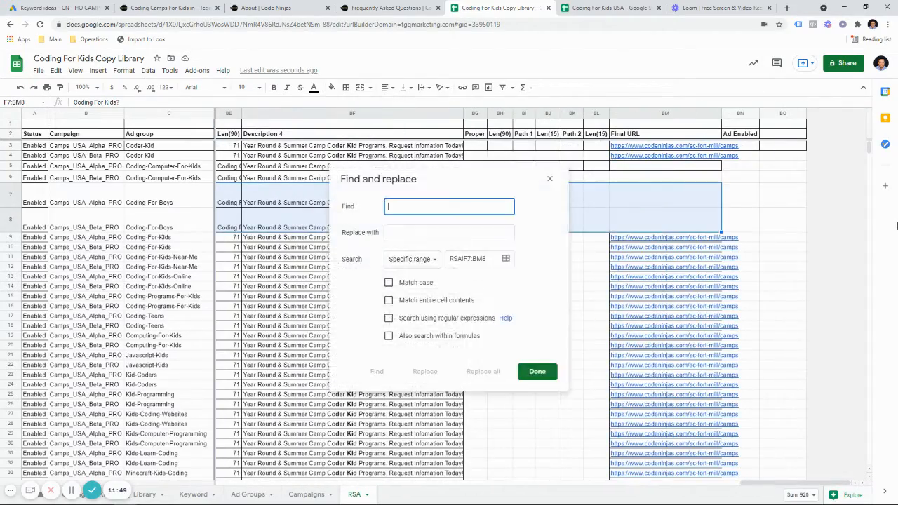
pyautogui.write('Co')
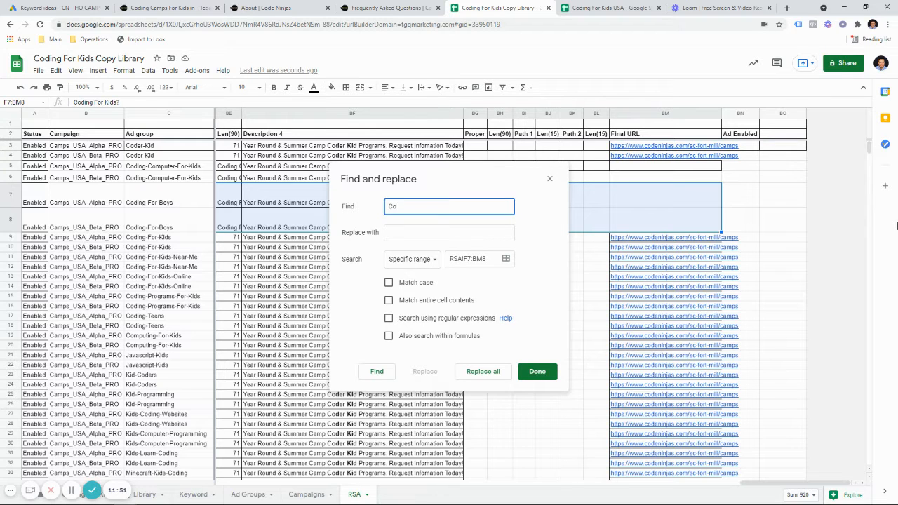
pyautogui.write('ding For Kids')
pyautogui.press('Tab')
pyautogui.write('Co')
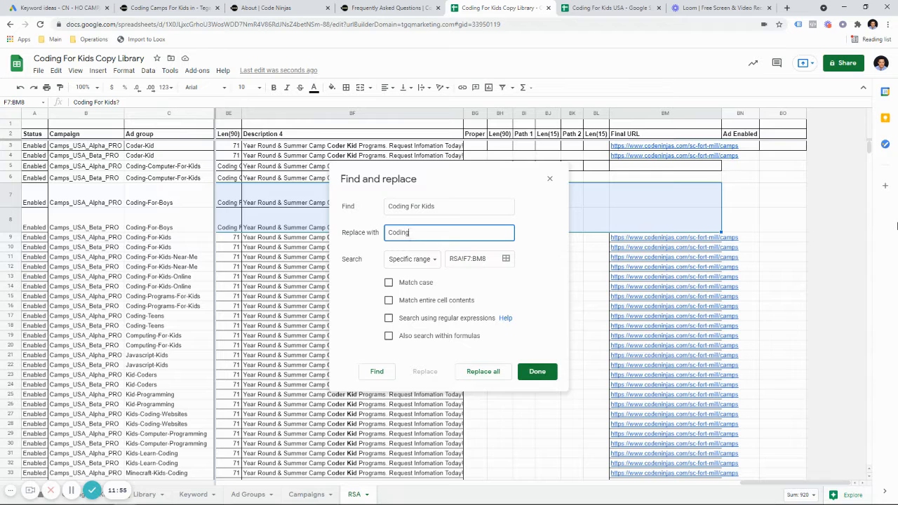
pyautogui.write('ding For Boys')
pyautogui.click(470, 373)
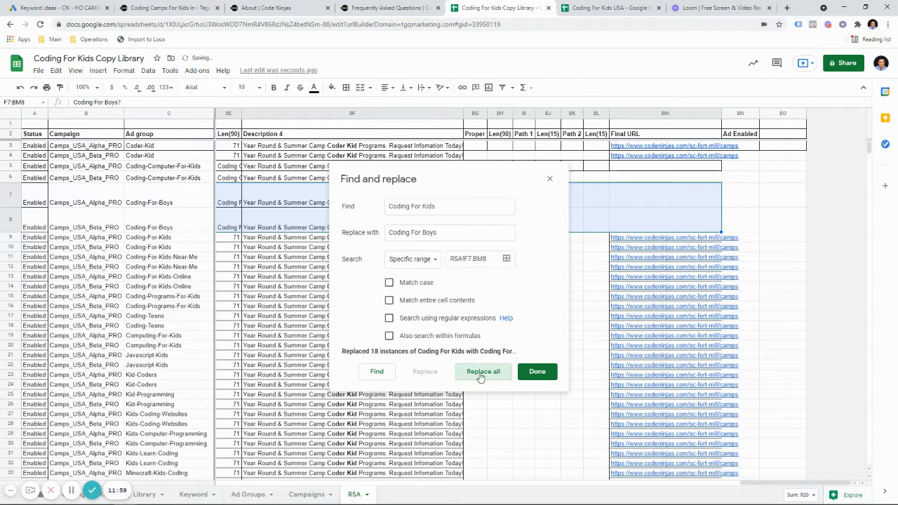
pyautogui.click(537, 372)
# - Examine the Coding-For-Boys headlines and their character counts across row 7, from Headline 1 to Headline 10
pyautogui.moveTo(772, 484); pyautogui.dragTo(160, 485)
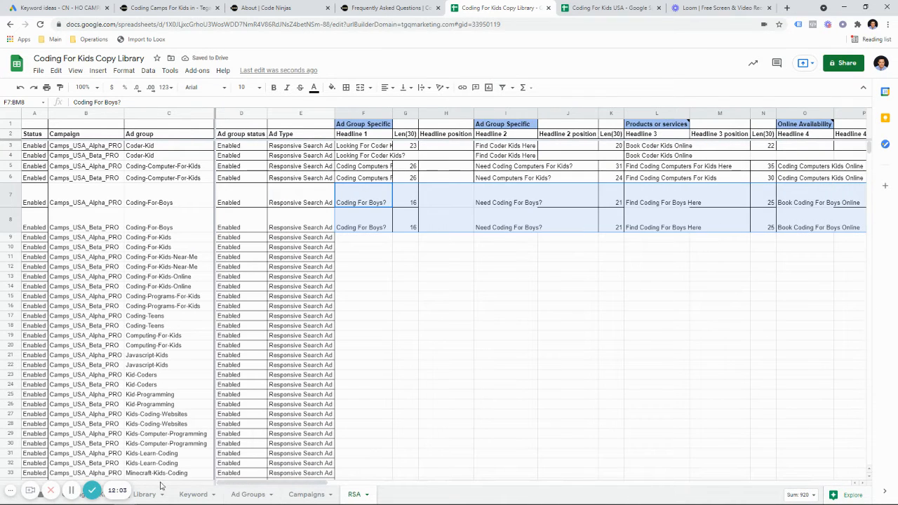
pyautogui.click(491, 202)
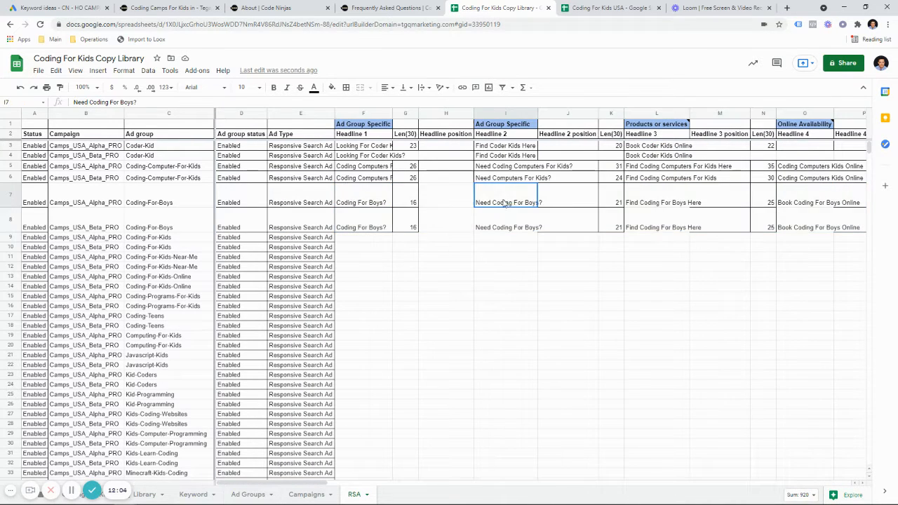
pyautogui.click(655, 205)
pyautogui.press('Right')
pyautogui.press('Right')
pyautogui.press('Right')
pyautogui.press('Right')
pyautogui.press('Right')
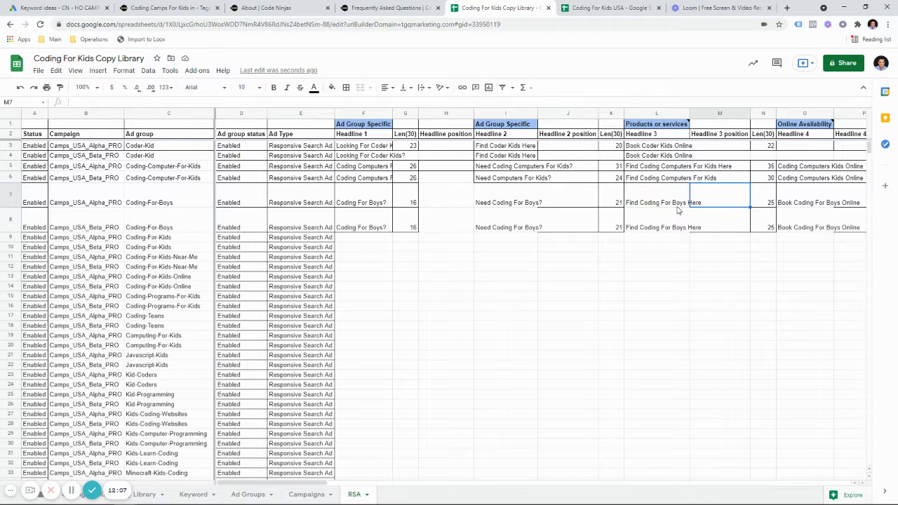
pyautogui.press('Right')
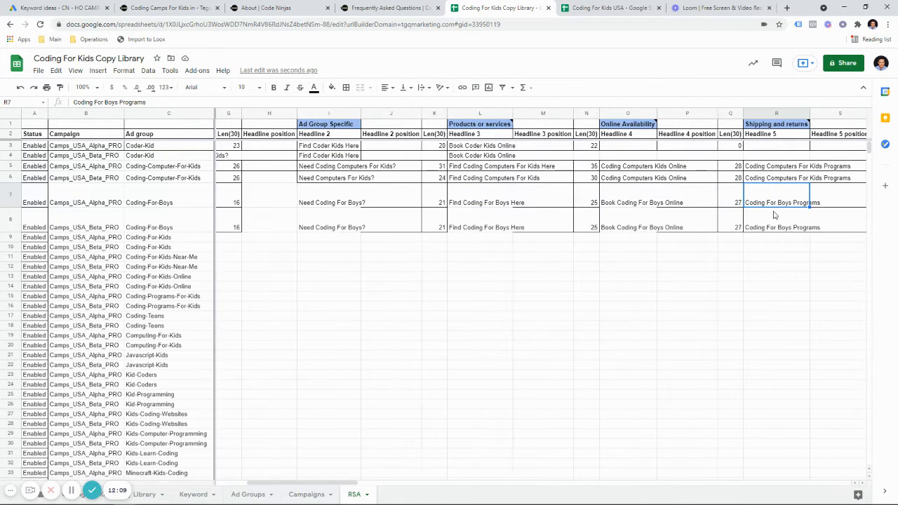
pyautogui.press('Right')
pyautogui.press('Right')
pyautogui.press('Right')
pyautogui.press('Right')
pyautogui.press('Right')
pyautogui.press('Right')
pyautogui.press('Right')
pyautogui.press('Right')
pyautogui.press('Right')
pyautogui.press('Right')
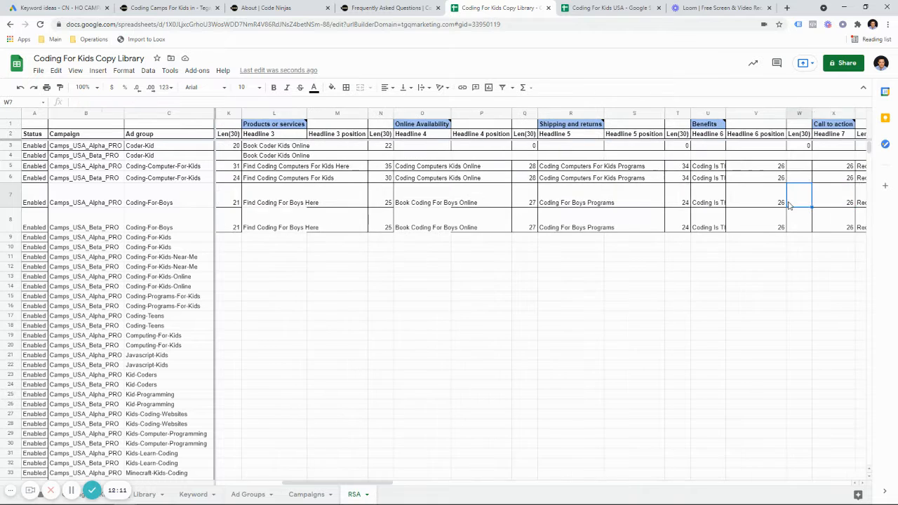
pyautogui.press('Right')
pyautogui.press('Right')
pyautogui.press('Right')
pyautogui.press('Right')
pyautogui.press('Right')
pyautogui.press('Right')
pyautogui.press('Right')
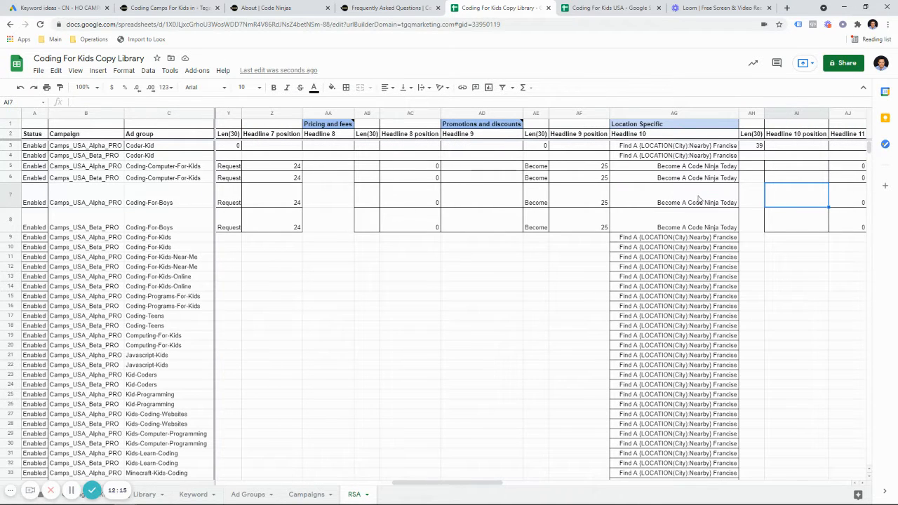
# - Examine the Coding-For-Boys copy and character counts from the Headline 10 position column across to Headline 13
pyautogui.press('Right')
pyautogui.press('Right')
pyautogui.press('Right')
pyautogui.press('Right')
pyautogui.press('Right')
pyautogui.press('Right')
pyautogui.press('Right')
pyautogui.press('Right')
pyautogui.press('Right')
pyautogui.press('Right')
pyautogui.press('Right')
pyautogui.press('Right')
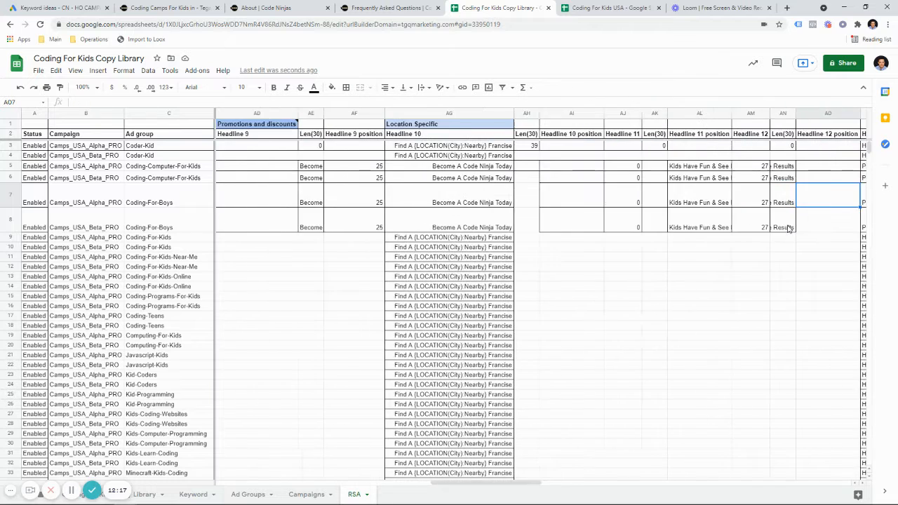
pyautogui.press('Right')
pyautogui.click(619, 226)
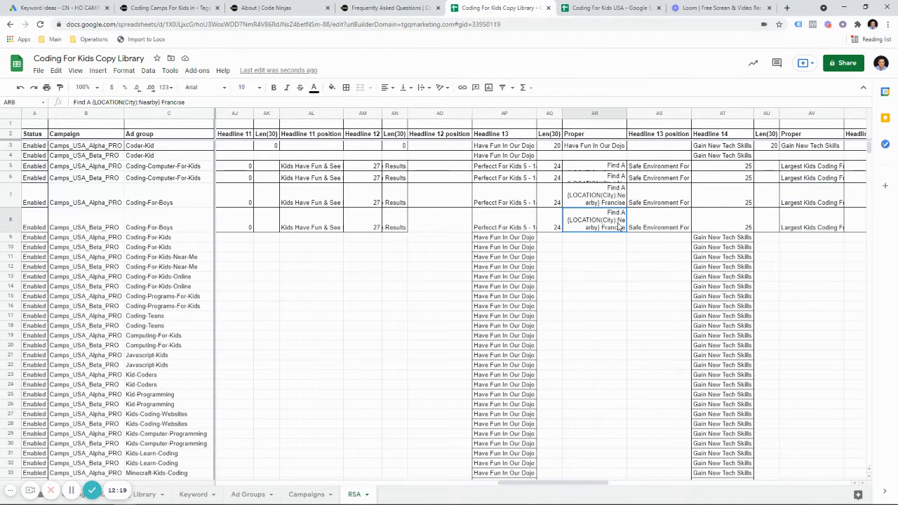
# - Fill "Safe Environment For Kids" from AS8 down the Headline 13 position column through the remaining ad group rows
pyautogui.press('Right')
pyautogui.press('Right')
pyautogui.press('Left')
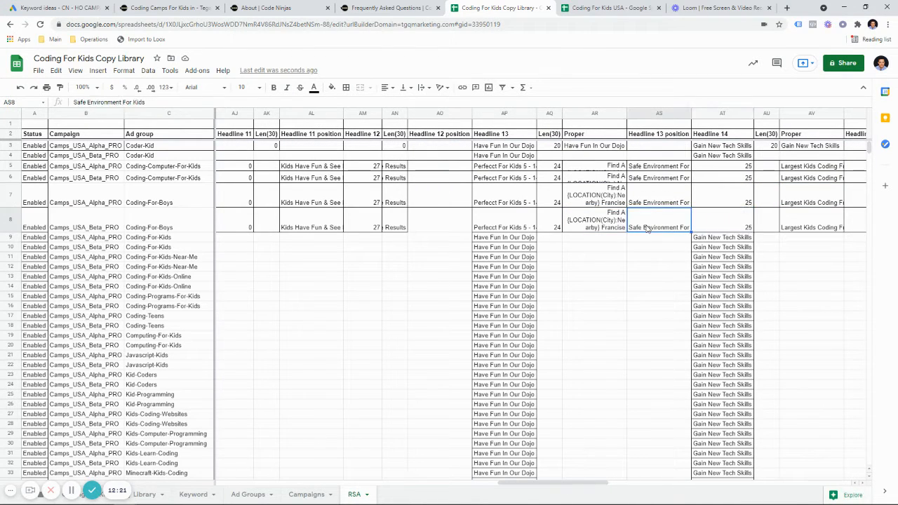
pyautogui.press('Right')
pyautogui.click(663, 227)
pyautogui.moveTo(690, 233); pyautogui.dragTo(690, 406)
pyautogui.scroll(6, 685, 341)
# - Fill "Largest Kids Coding Franchise" from AV8 down the Proper column beside Headline 14 through the remaining ad group rows
pyautogui.click(706, 225)
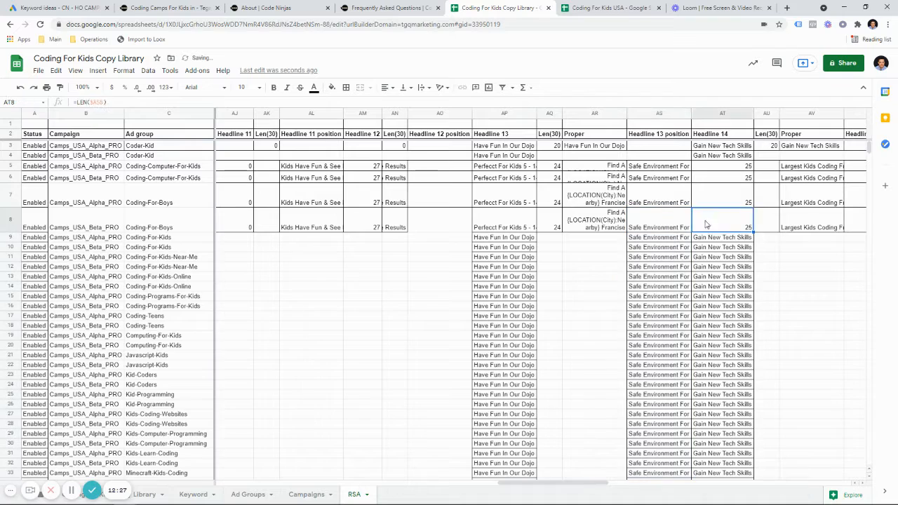
pyautogui.click(807, 228)
pyautogui.press('Right')
pyautogui.click(770, 232)
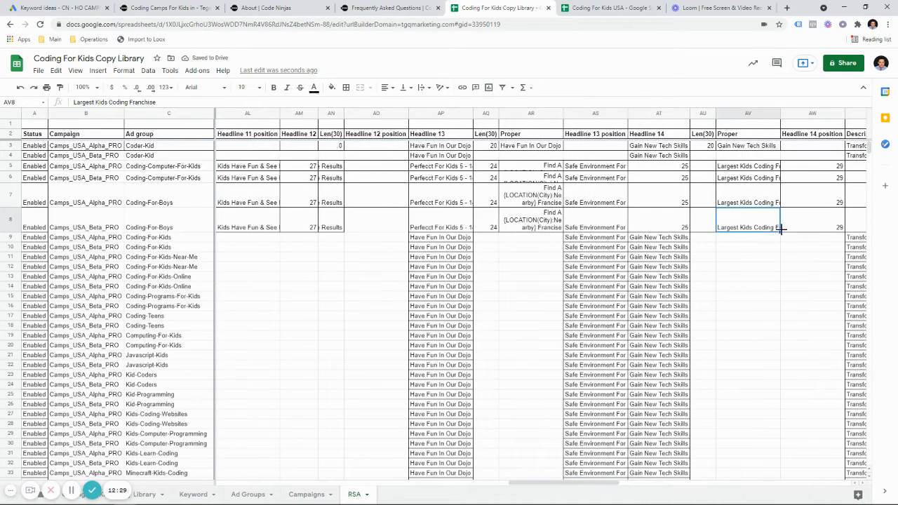
pyautogui.moveTo(779, 232); pyautogui.dragTo(741, 404)
pyautogui.scroll(6, 779, 260)
pyautogui.click(763, 231)
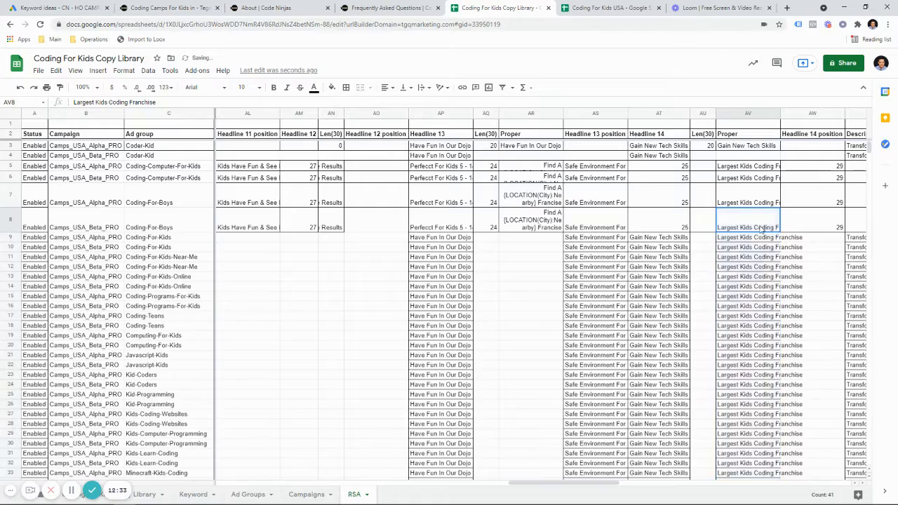
# - Examine the Coding-For-Boys copy in row 8 from the Headline 14 position column across to Description 4
pyautogui.press('Right')
pyautogui.press('Right')
pyautogui.press('Right')
pyautogui.press('Right')
pyautogui.press('Right')
pyautogui.press('Right')
pyautogui.press('Right')
pyautogui.press('Right')
pyautogui.press('Right')
pyautogui.press('Right')
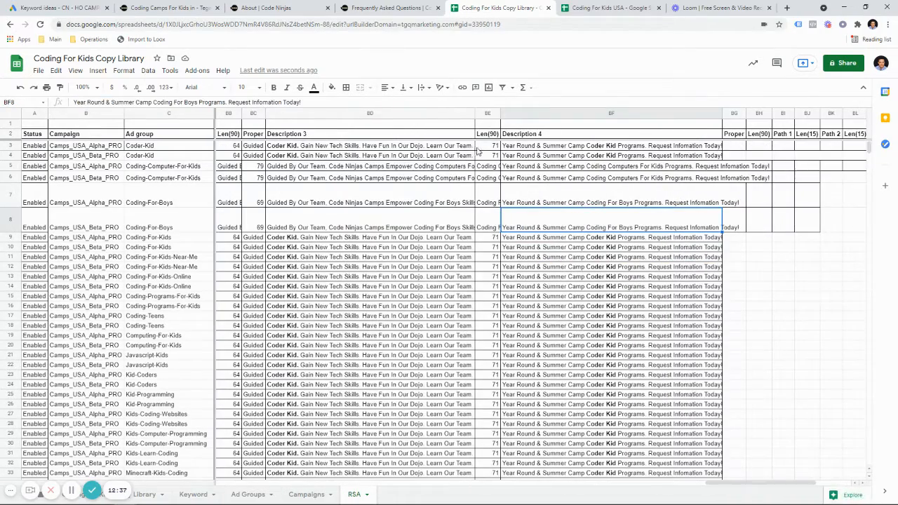
# - Return to the Headline 1 columns and review the ad group rows below Coding-For-Boys that still lack headlines
pyautogui.moveTo(745, 484); pyautogui.dragTo(259, 484)
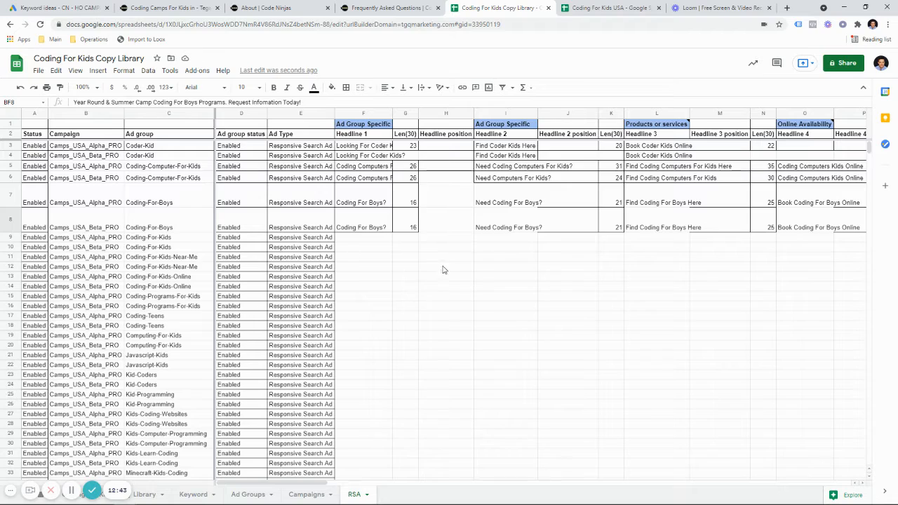
pyautogui.scroll(-2, 421, 281)
pyautogui.scroll(2, 395, 308)
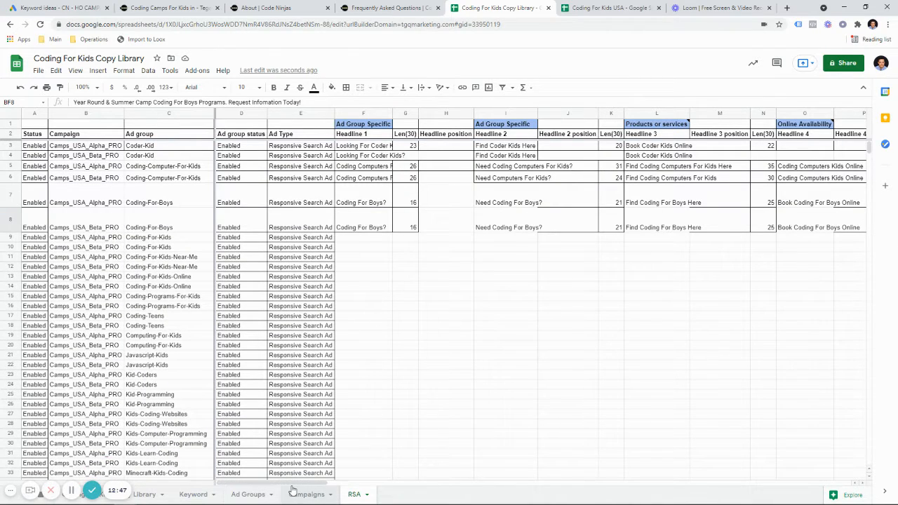
pyautogui.scroll(-3, 388, 413)
pyautogui.scroll(3, 392, 401)
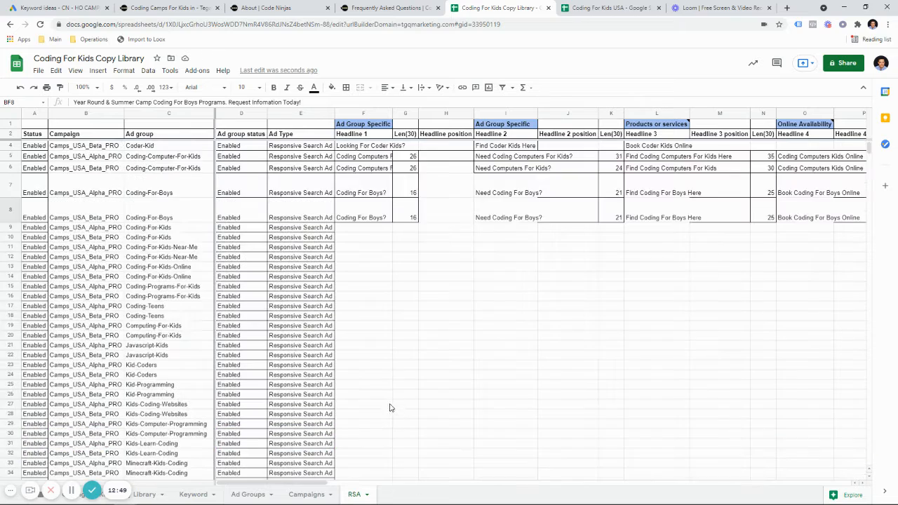
pyautogui.scroll(-3, 391, 407)
pyautogui.scroll(3, 375, 411)
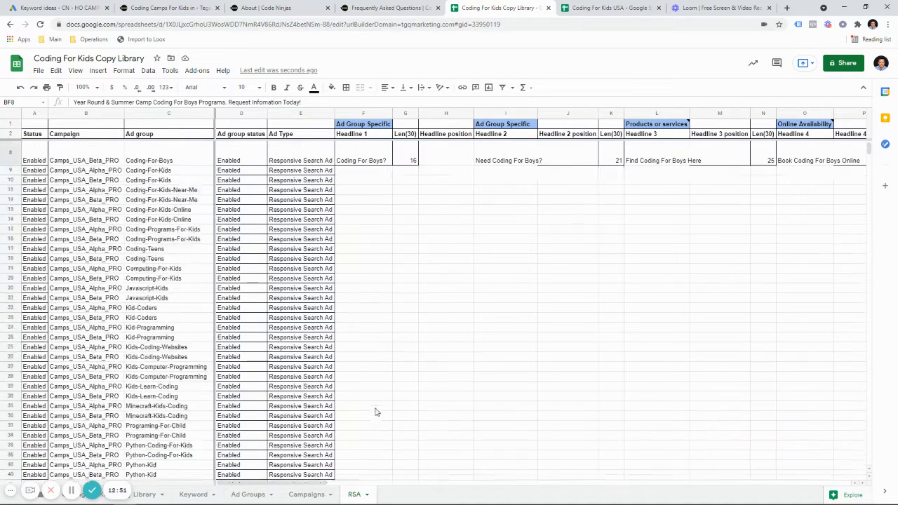